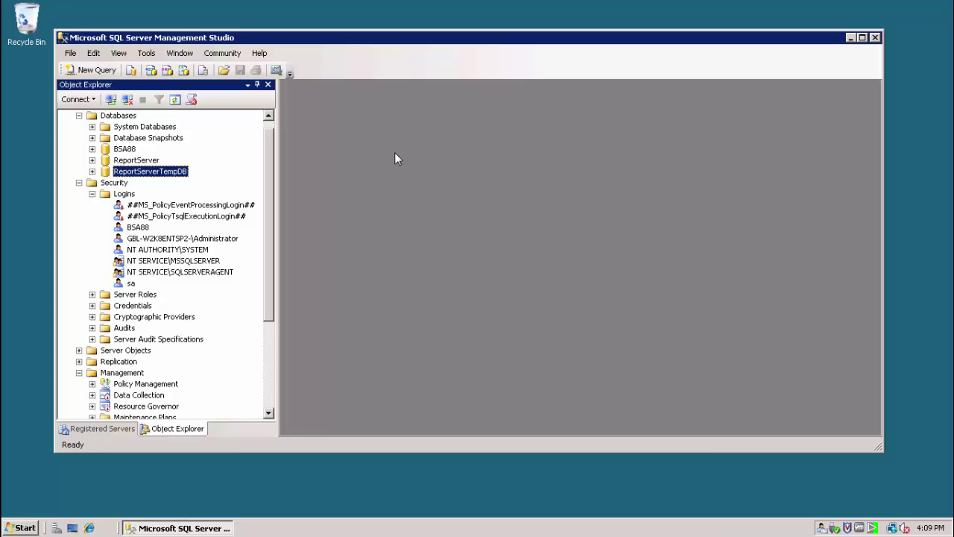
Create the YFDB database with its default options and filegroups in Management Studio.
left_click(124, 117)
right_click(125, 119)
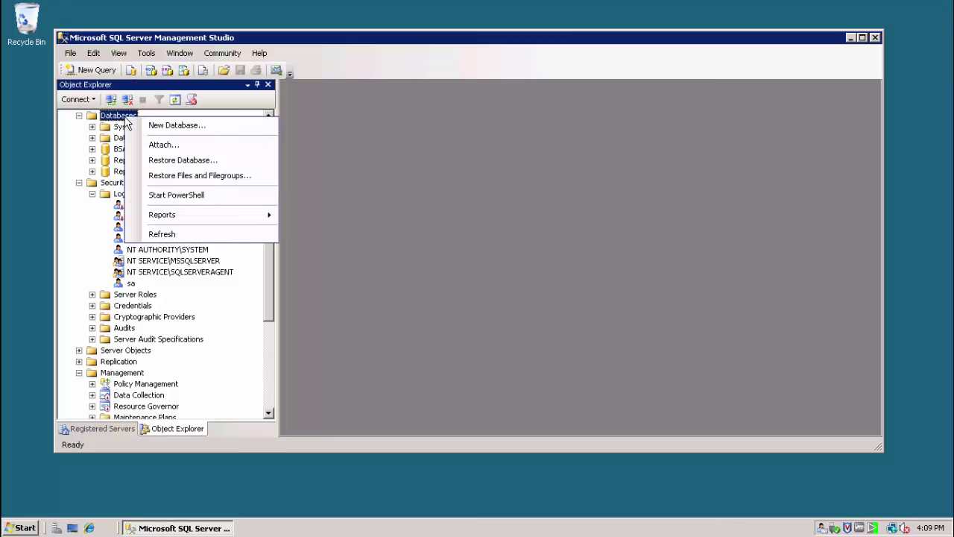
left_click(152, 125)
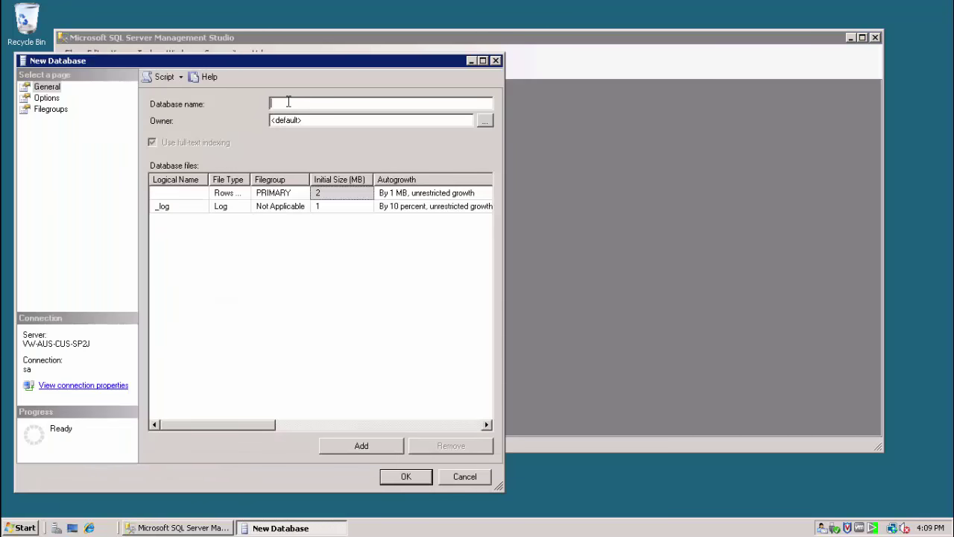
type("YFDB")
left_click(46, 97)
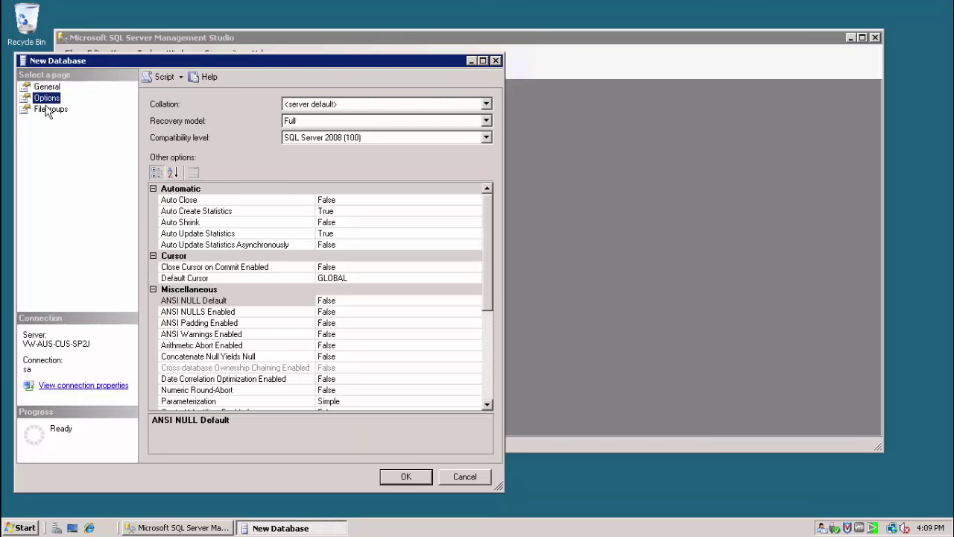
left_click(47, 110)
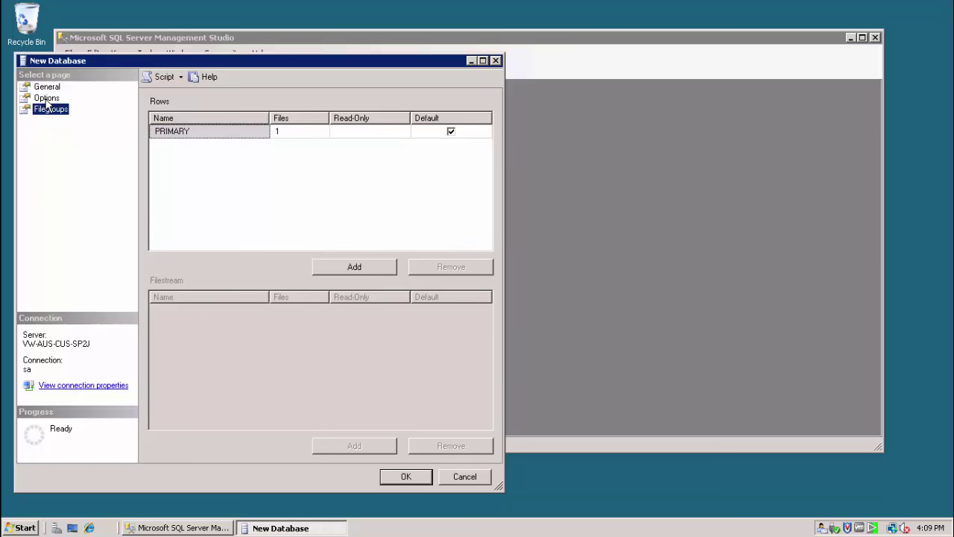
left_click(46, 99)
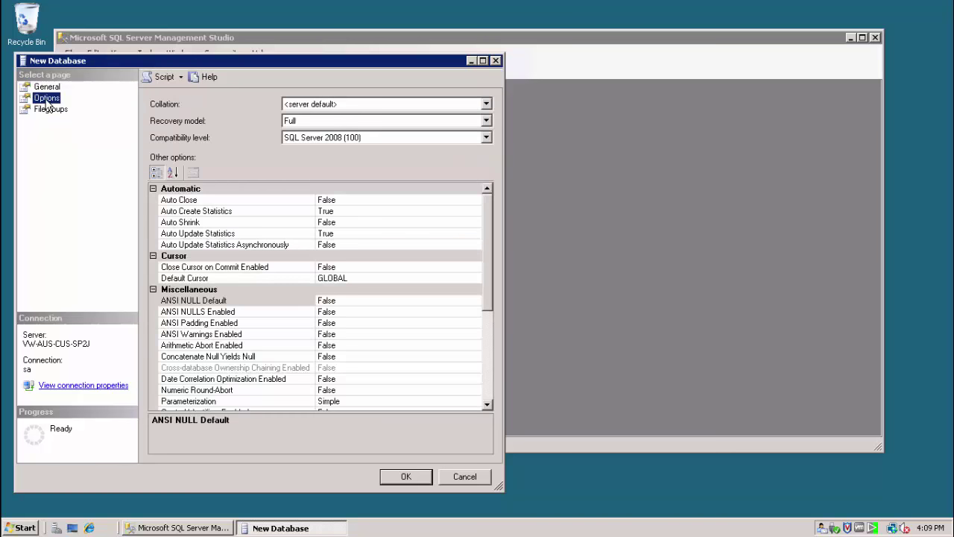
left_click(390, 477)
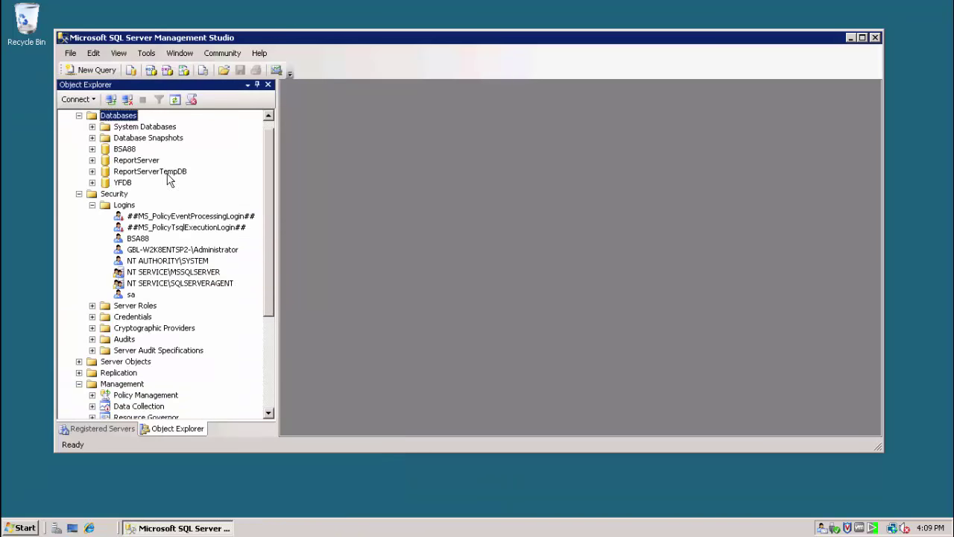
left_click(125, 183)
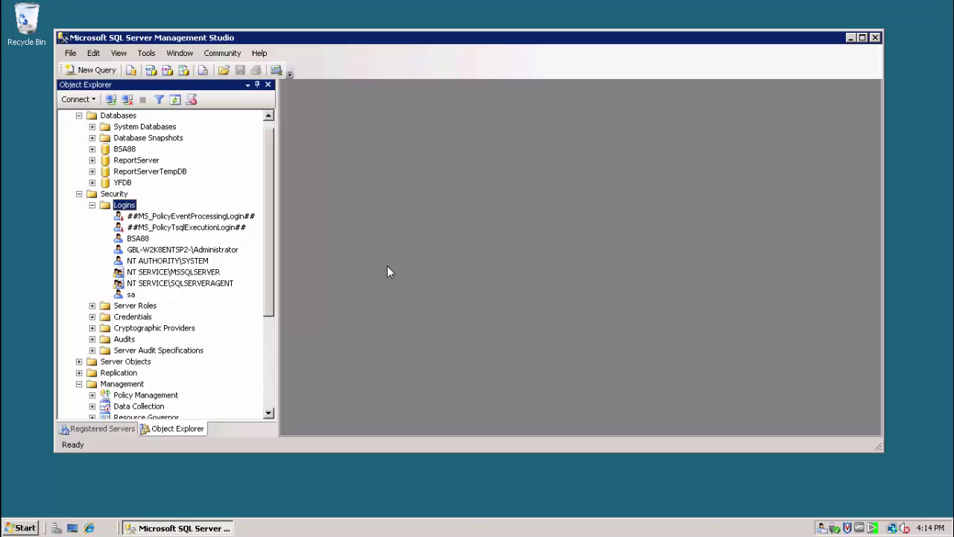
Define login YFUSER with SQL Server authentication and a password, without password policy enforcement.
right_click(130, 207)
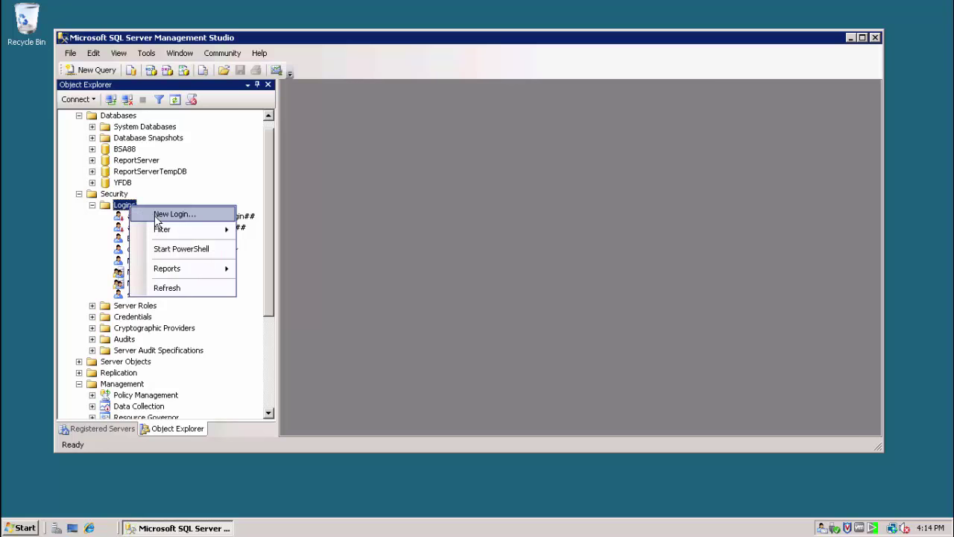
left_click(156, 217)
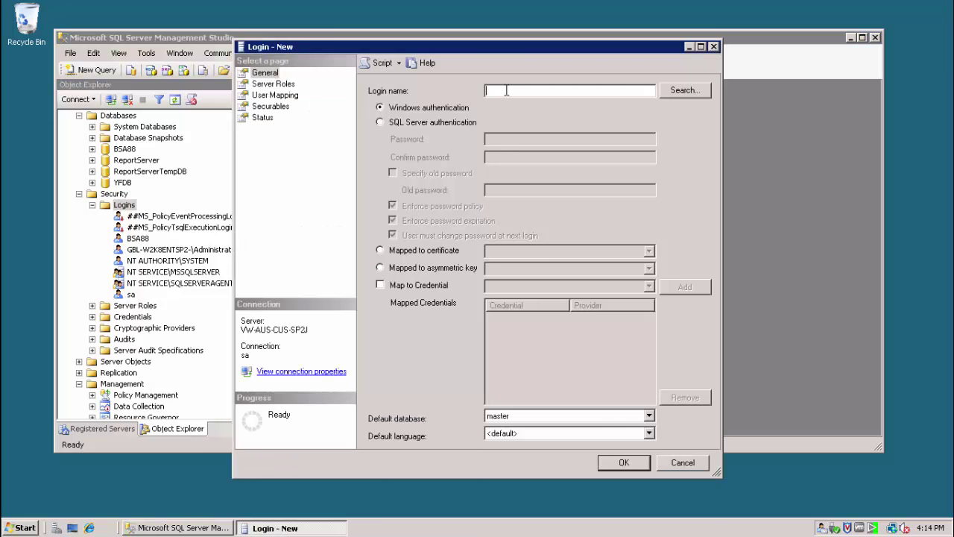
type("YFUSER")
left_click(381, 123)
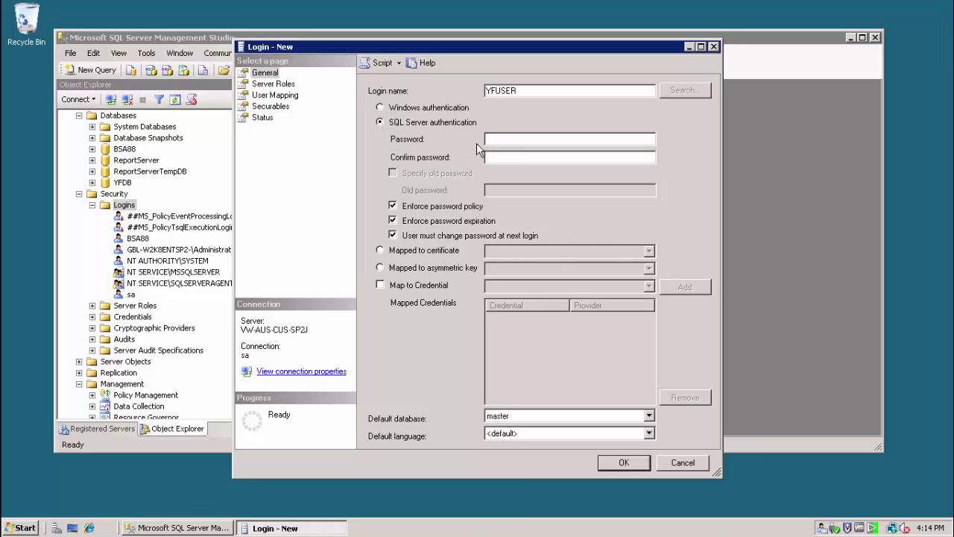
type("••")
left_click(494, 158)
type("••")
left_click(393, 207)
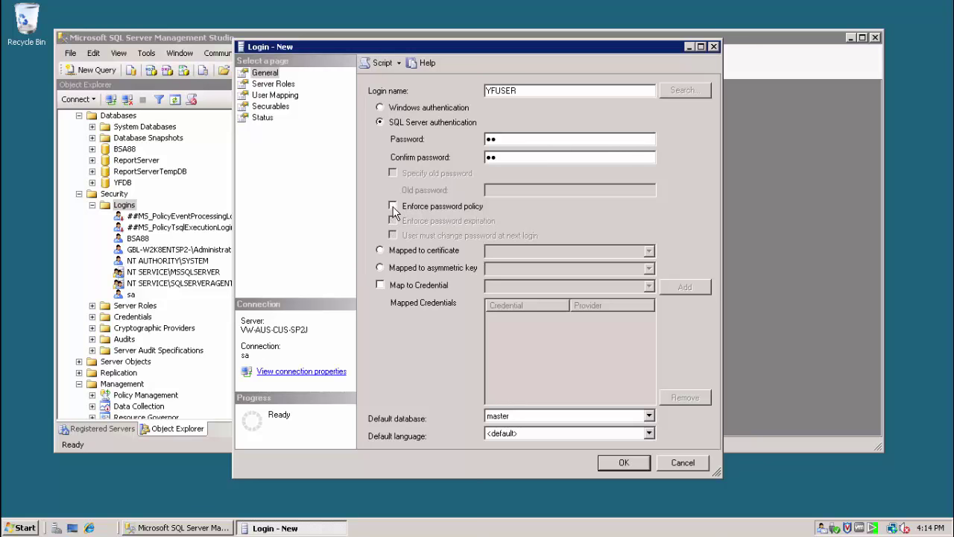
Set YFUSER's default database to YFDB and default language to English.
left_click(542, 417)
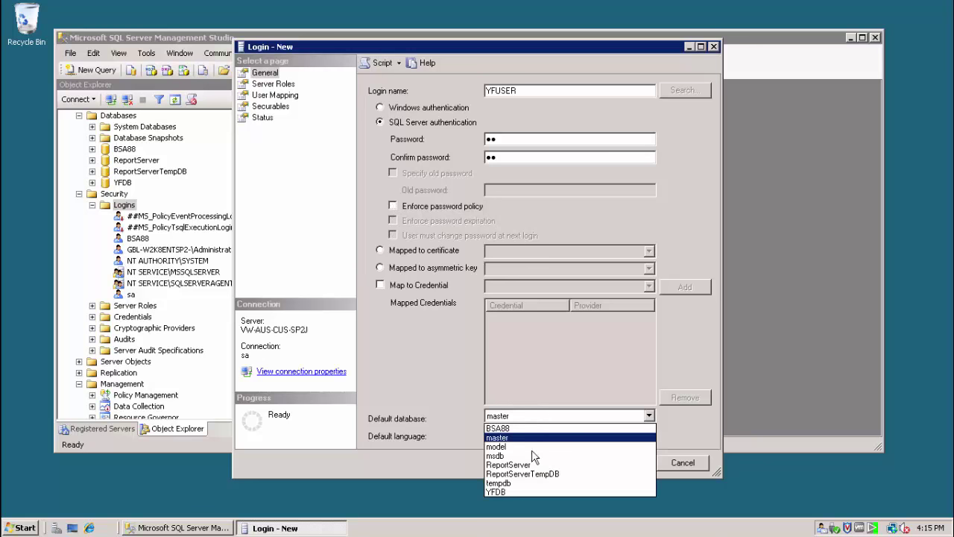
left_click(508, 492)
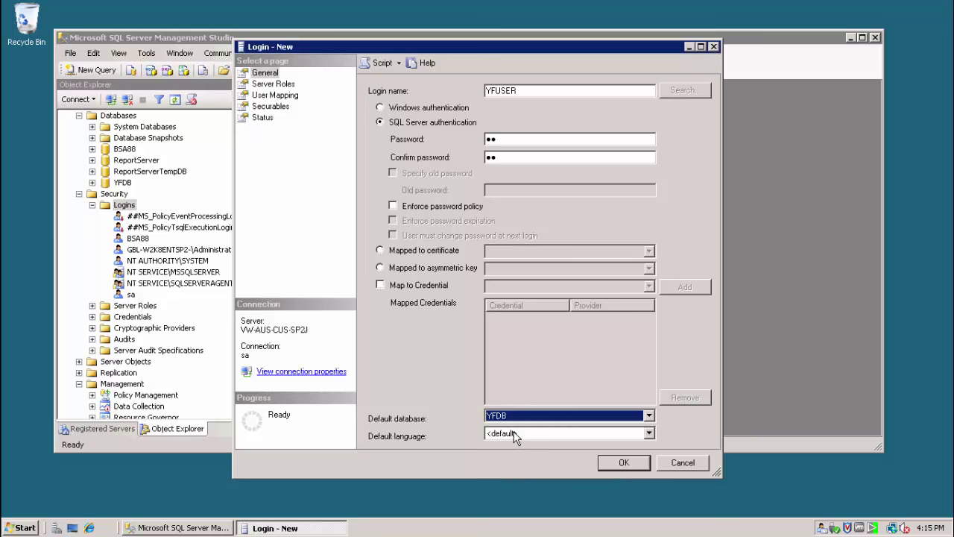
left_click(514, 434)
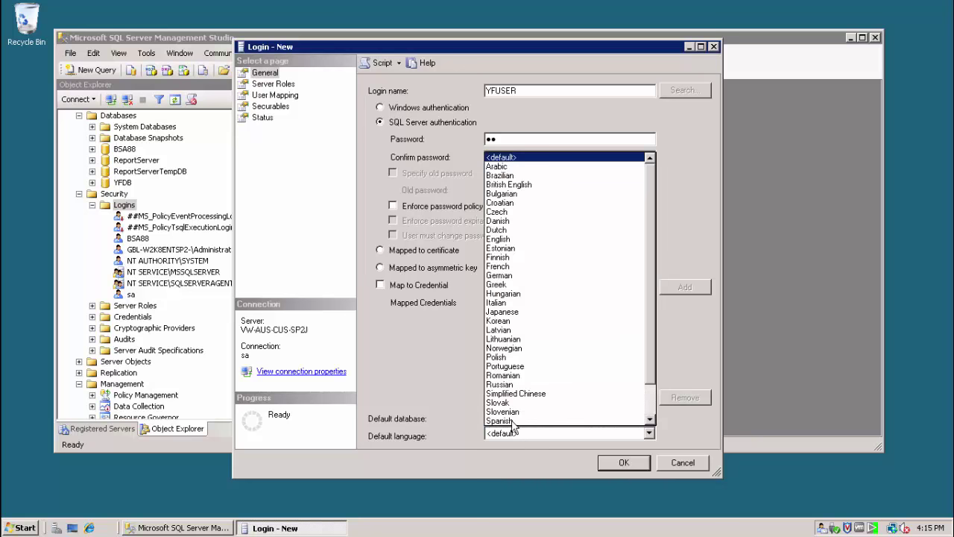
left_click(497, 238)
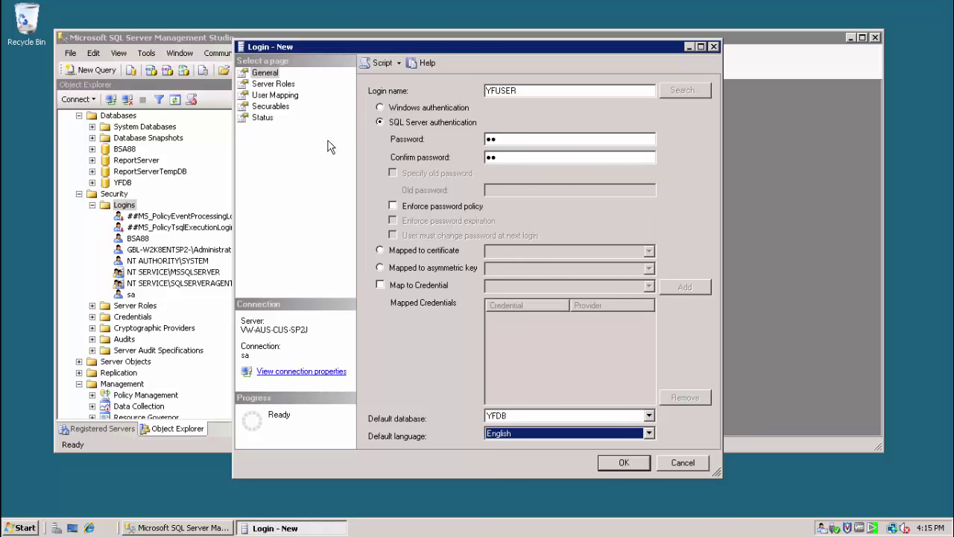
Map YFUSER to YFDB with the db_owner role and save the login.
left_click(287, 97)
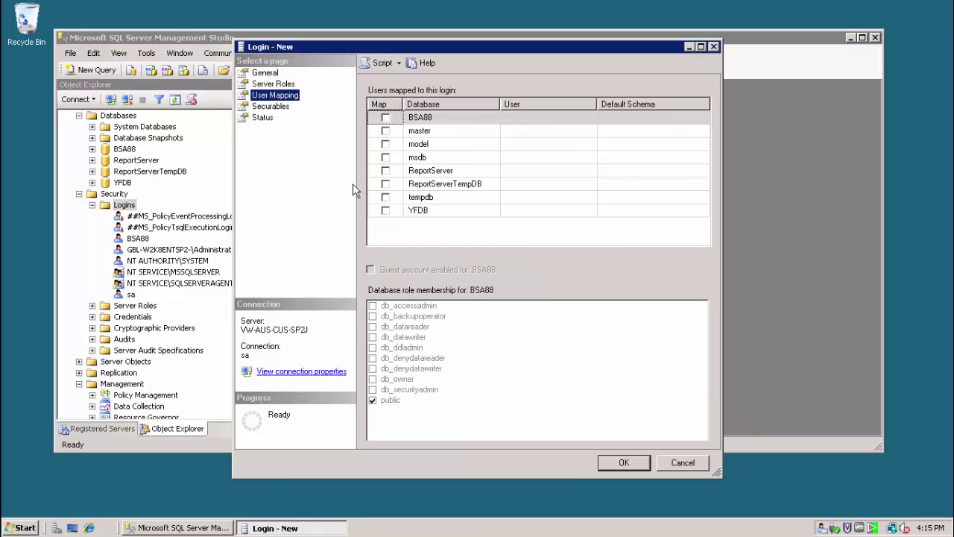
left_click(386, 210)
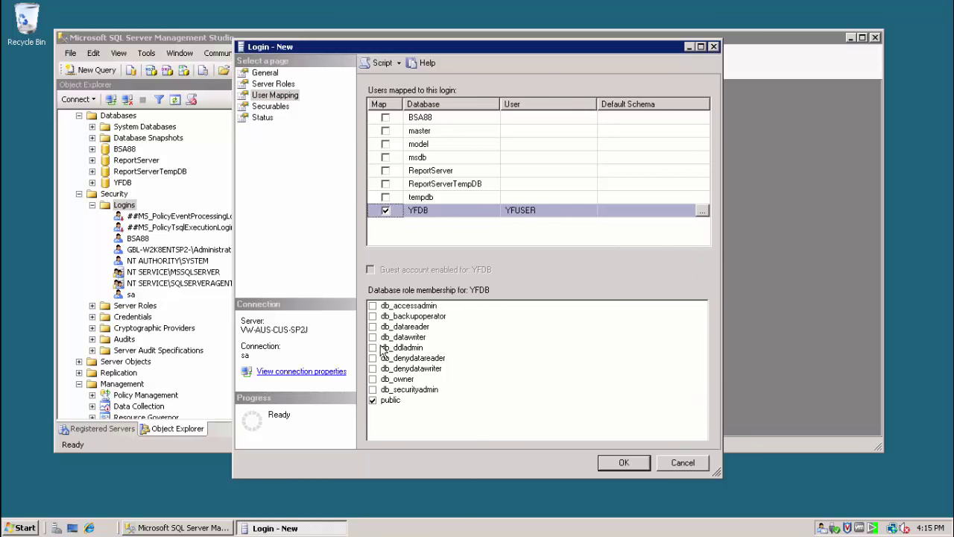
left_click(373, 378)
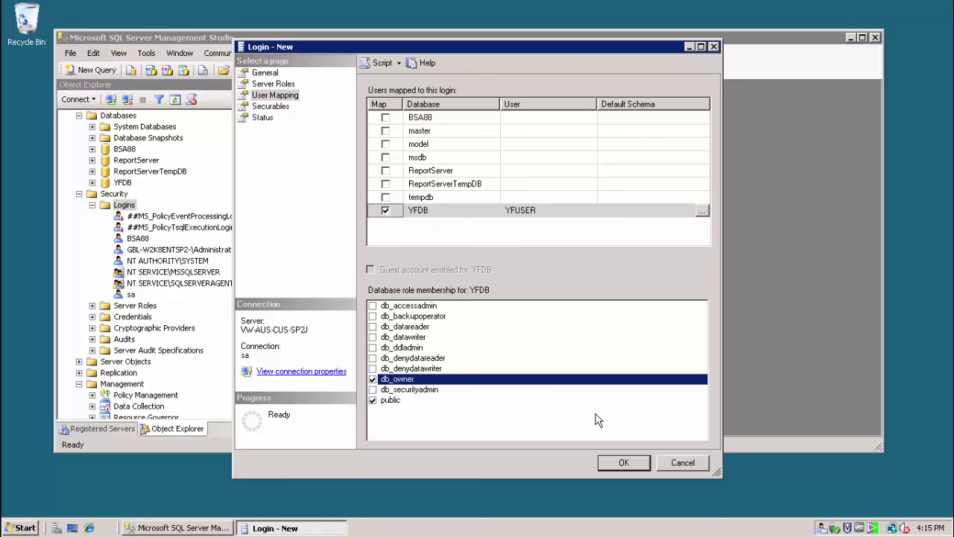
left_click(618, 462)
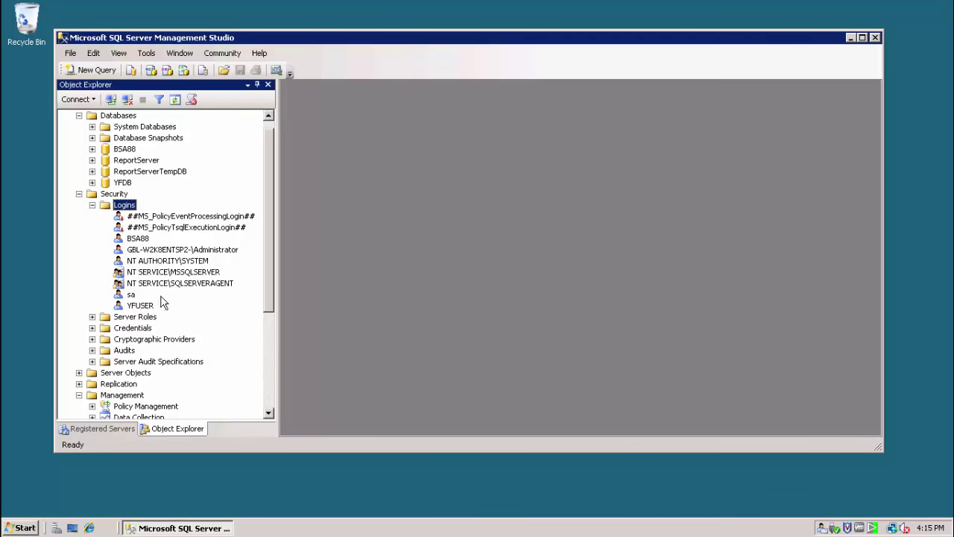
left_click(135, 306)
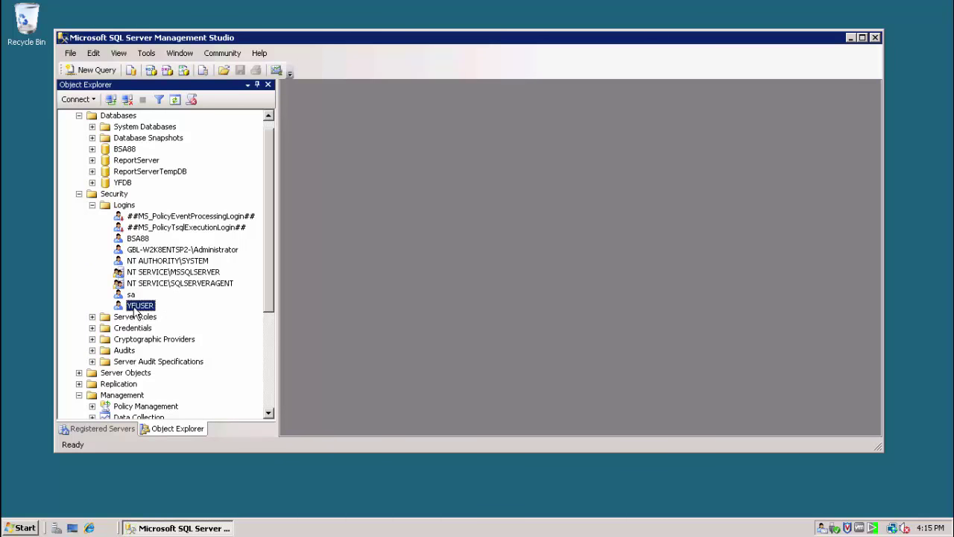
Run java -version in Command Prompt, confirming Java 1.7.0_79 is installed.
left_click(121, 184)
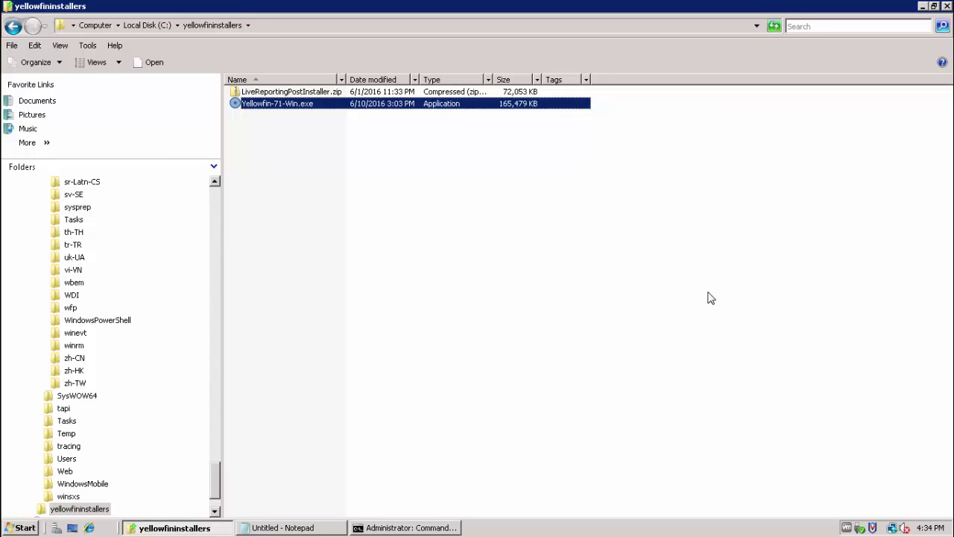
left_click(430, 529)
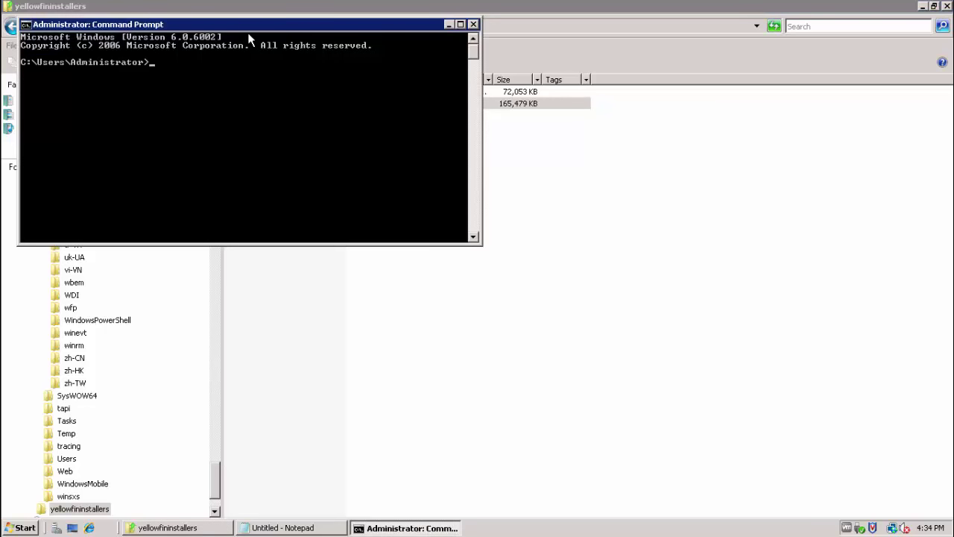
left_click_drag(245, 27, 363, 139)
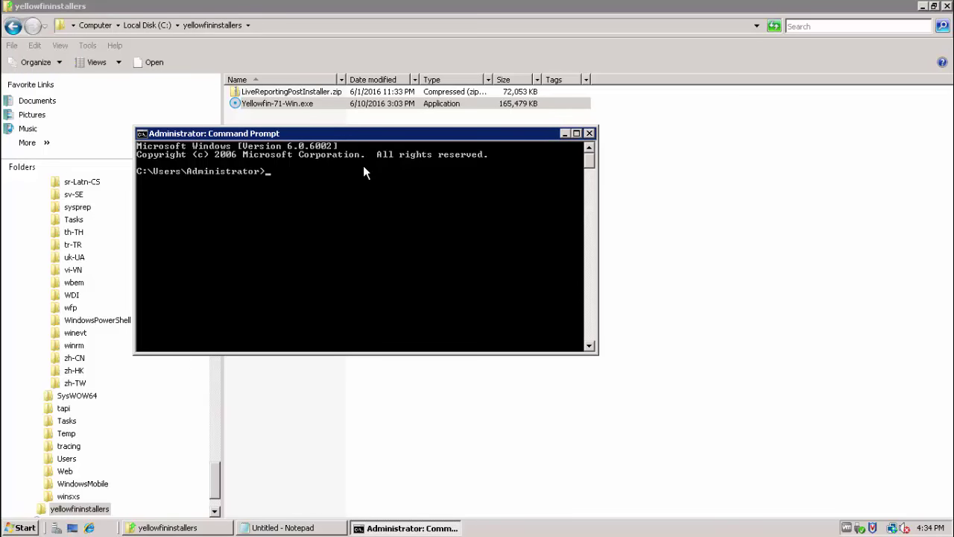
type("java -version")
key("Return")
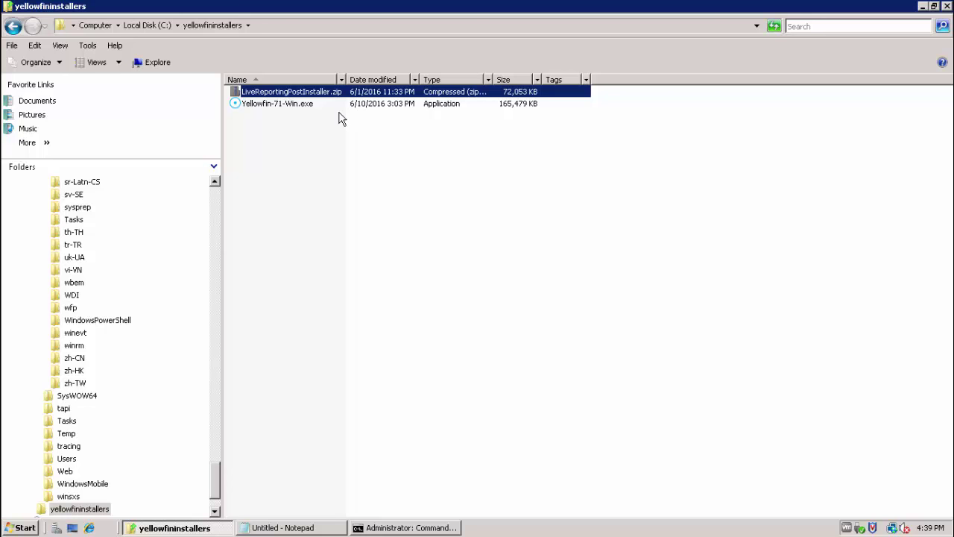
Run Yellowfin-71-Win.exe from the yellowfininstallers folder as administrator.
left_click(317, 105)
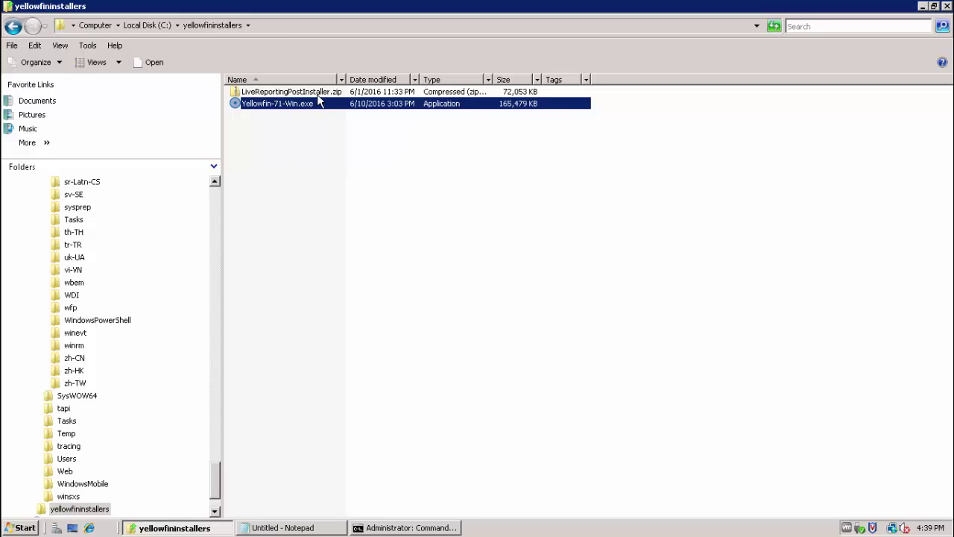
left_click(317, 92)
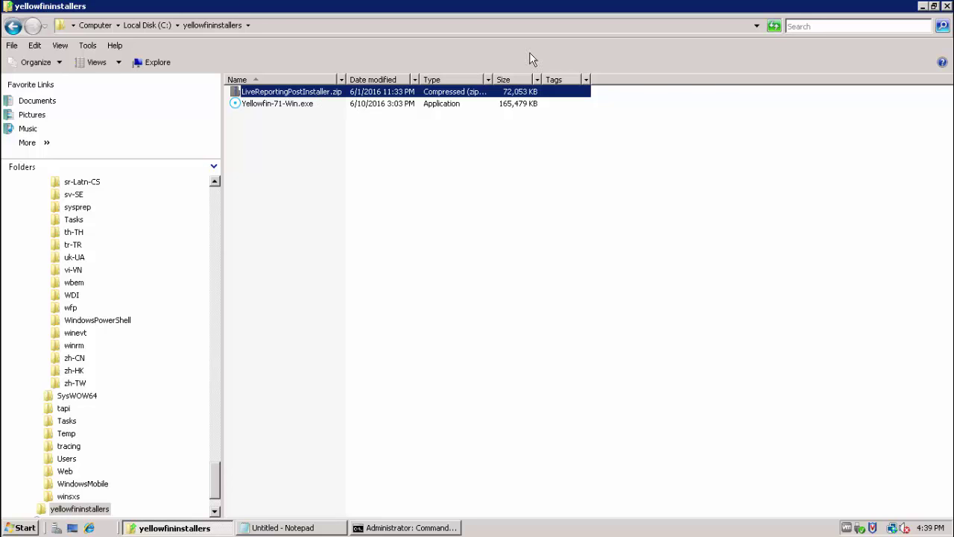
right_click(283, 105)
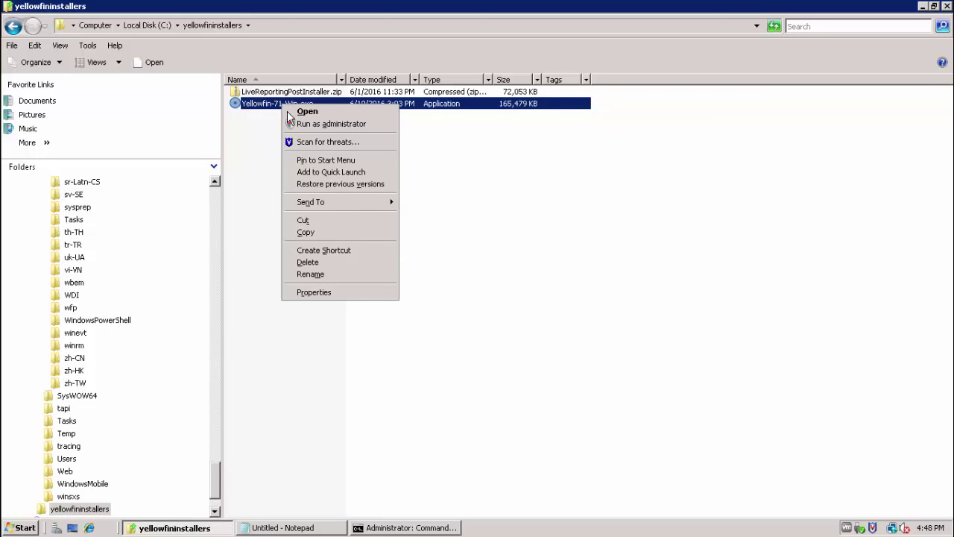
left_click(293, 126)
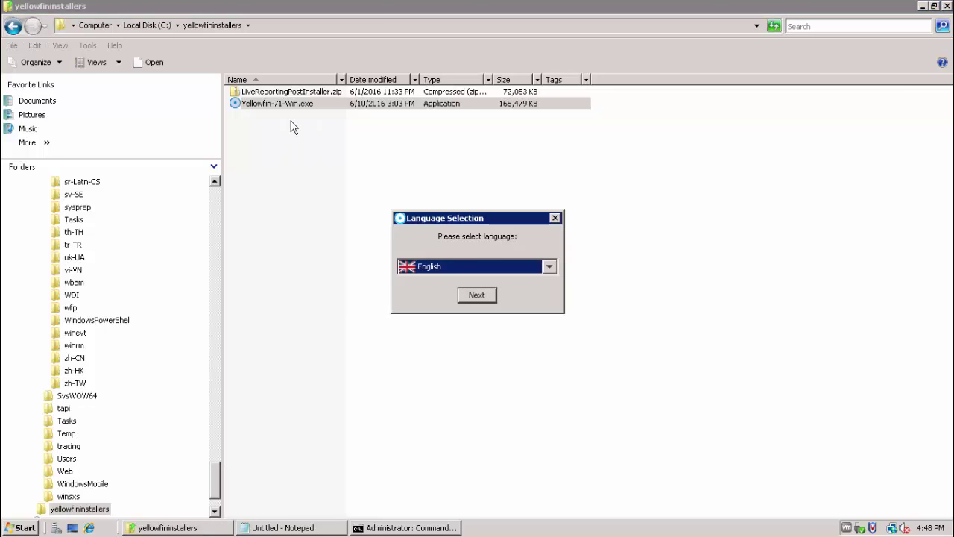
Keep English, pass the welcome page, and accept the licence agreement.
left_click(470, 296)
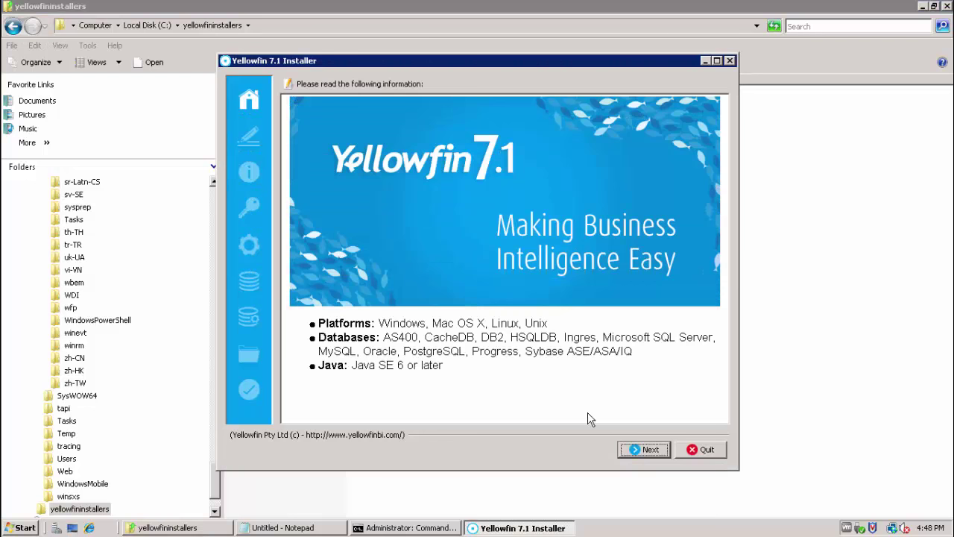
left_click(645, 450)
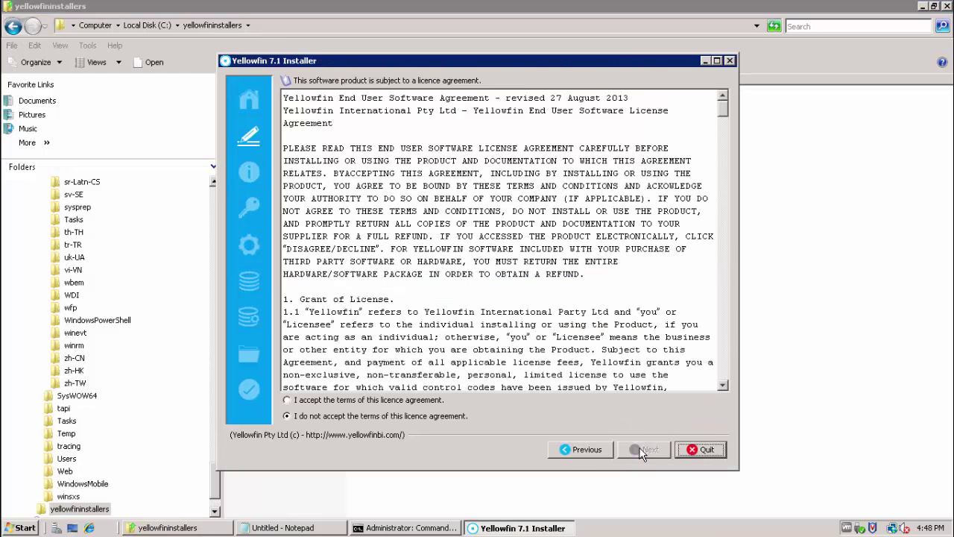
left_click(403, 401)
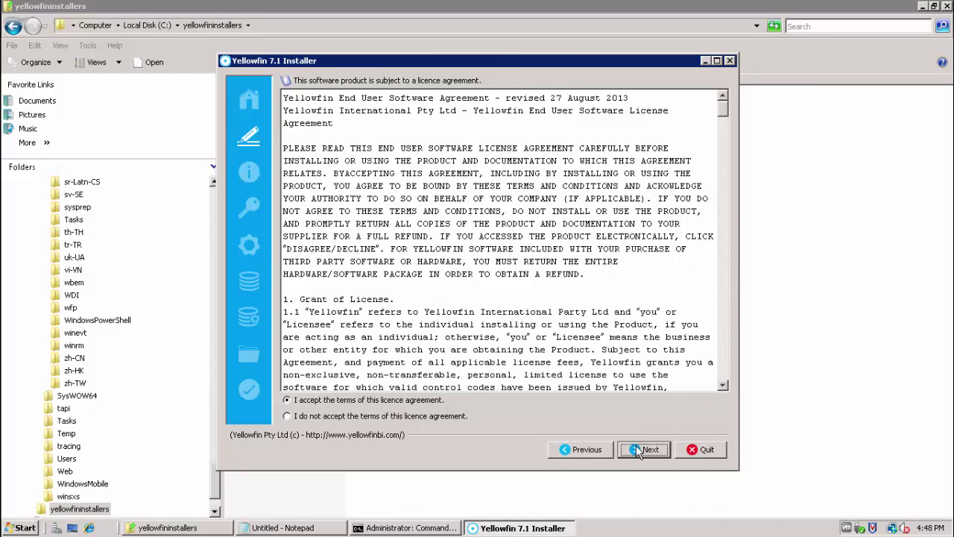
left_click(638, 449)
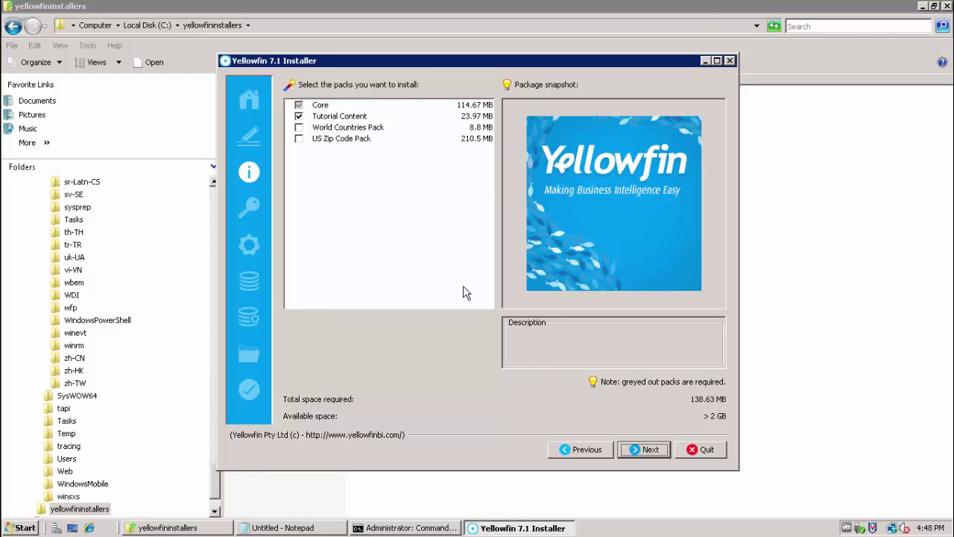
Exclude the Tutorial Content pack, leaving only Core (114.67 MB), and continue.
left_click(298, 117)
left_click(298, 117)
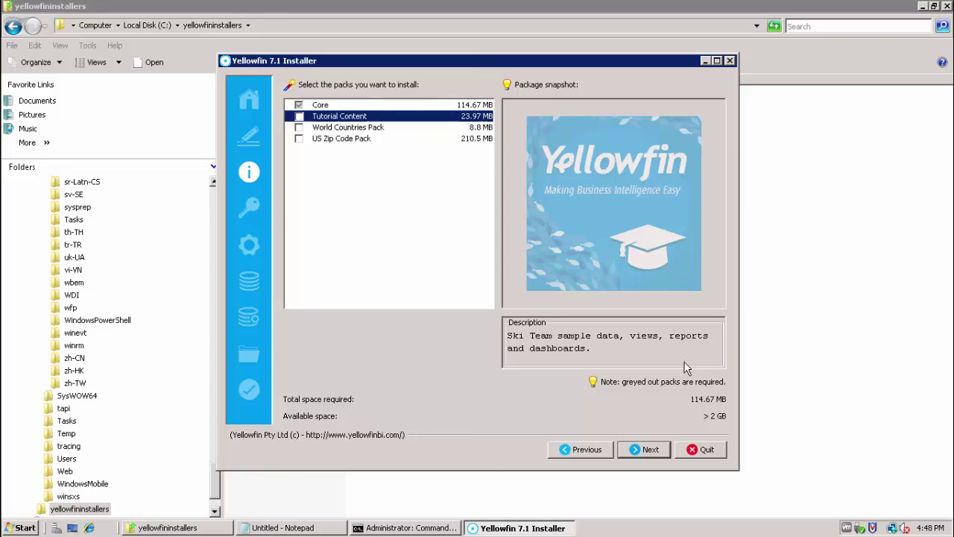
left_click(649, 450)
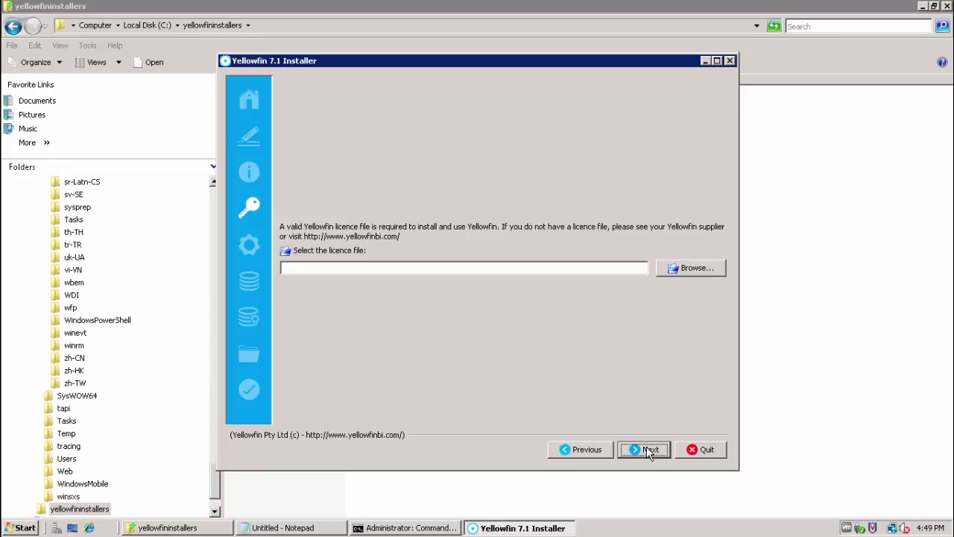
Skip the licence file, keep port 8082, and enable installation as a Windows service.
left_click(649, 450)
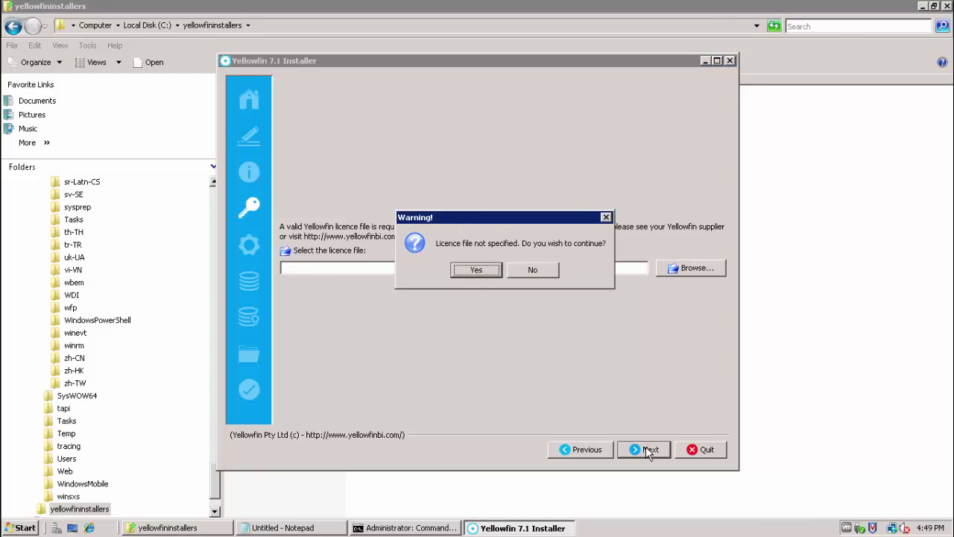
left_click(477, 270)
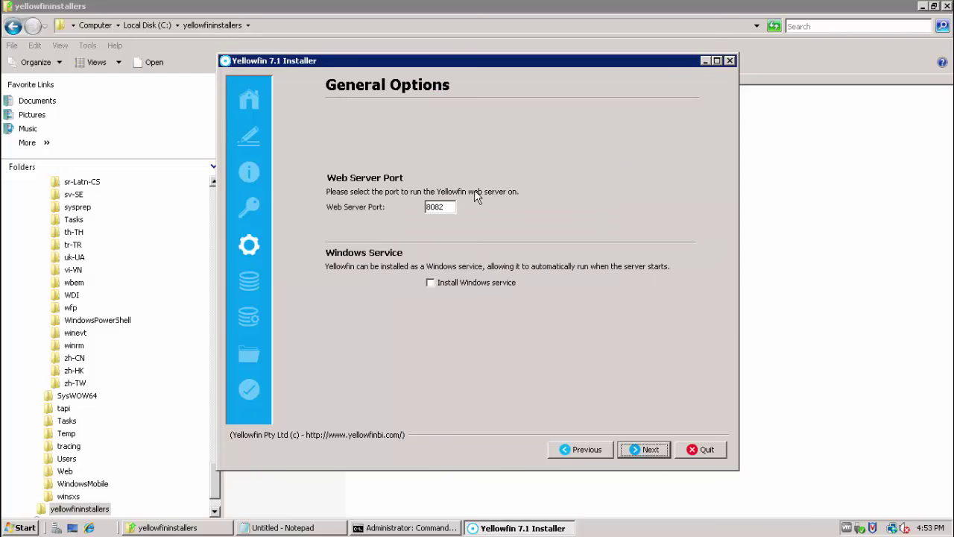
left_click(449, 207)
left_click(434, 284)
left_click(641, 453)
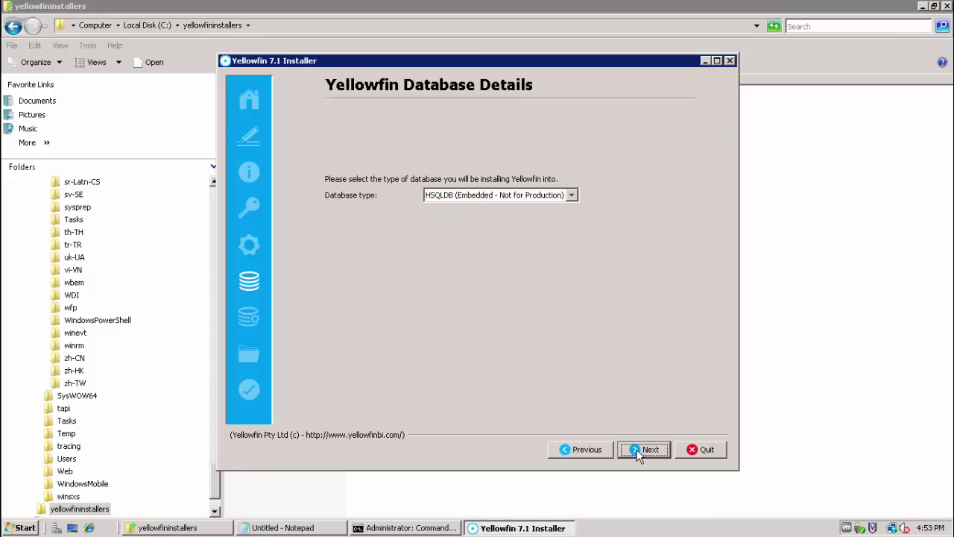
Choose Microsoft SQL Server and enter host mydbserver with port 1433.
left_click(572, 194)
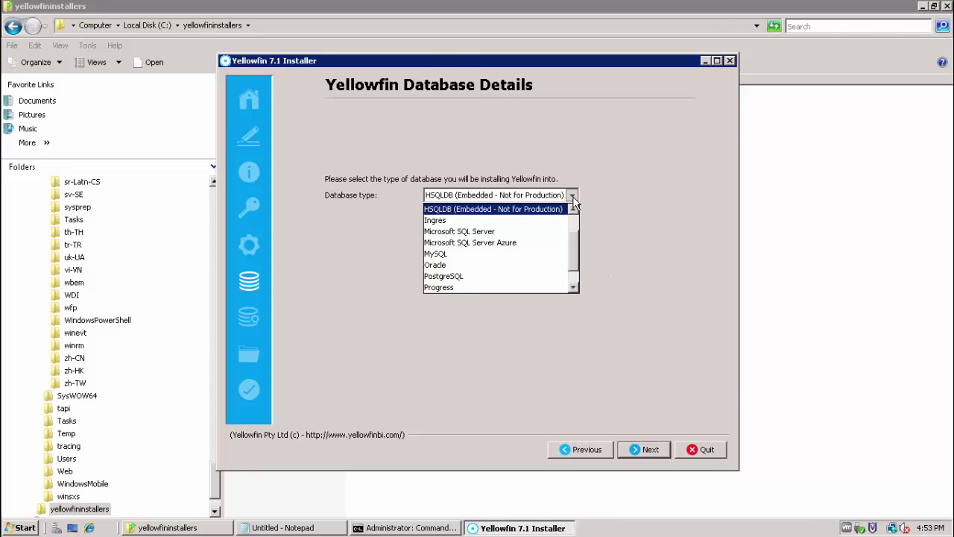
left_click(550, 234)
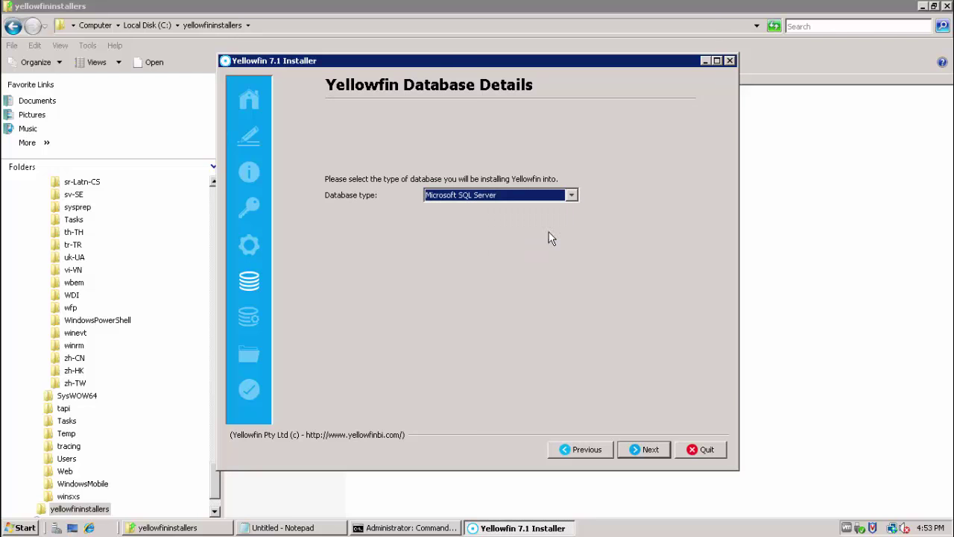
left_click(644, 452)
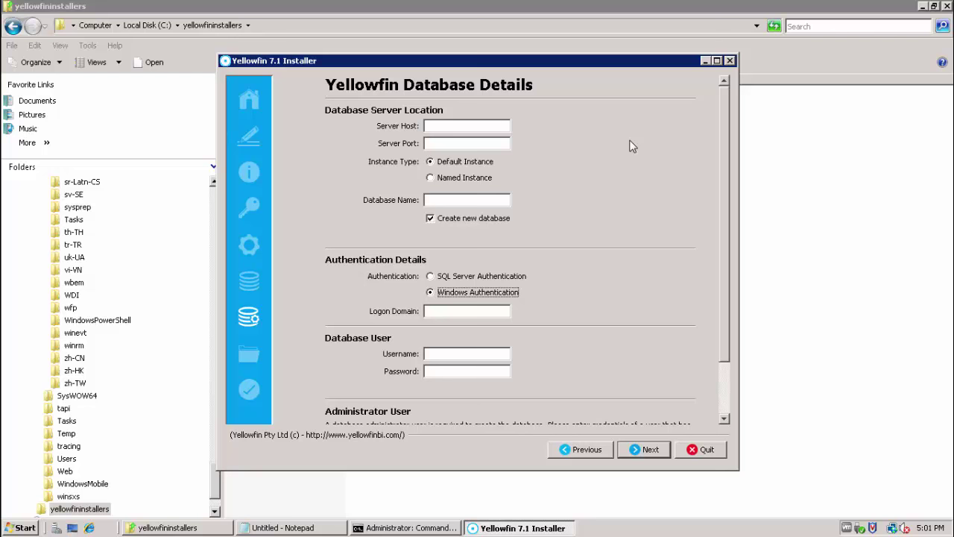
left_click(502, 126)
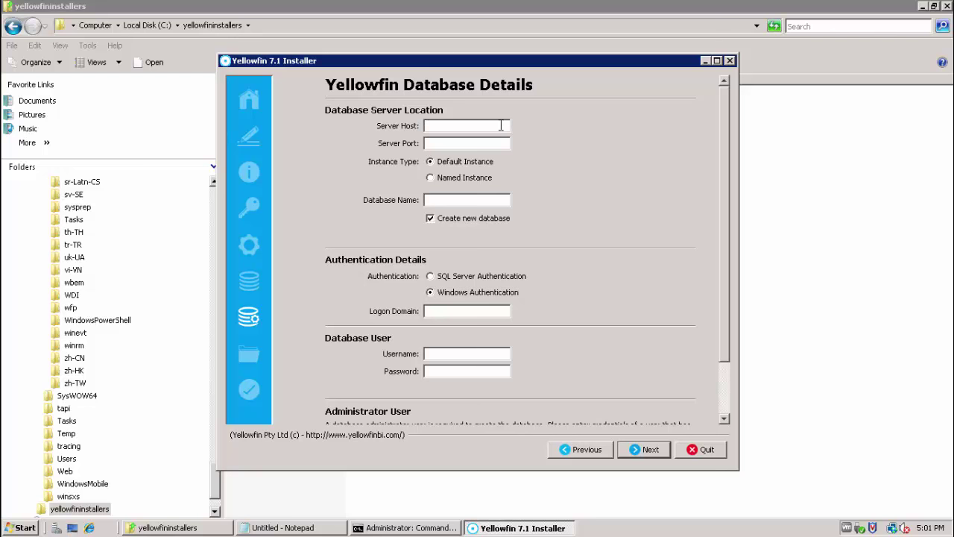
type("mydbserver")
left_click(470, 143)
type("1433")
Keep the default instance, turn off new database creation, and enter database name YFDB.
left_click(440, 176)
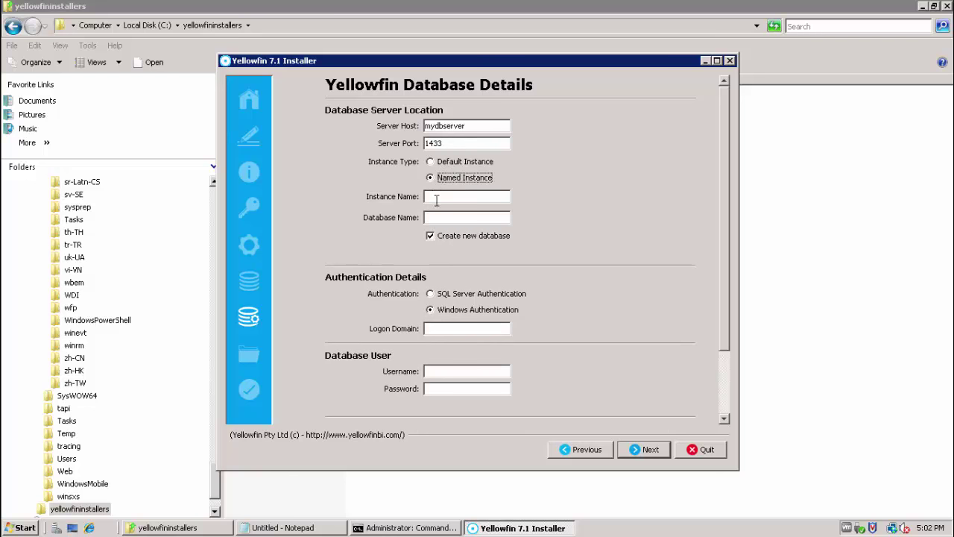
left_click(431, 162)
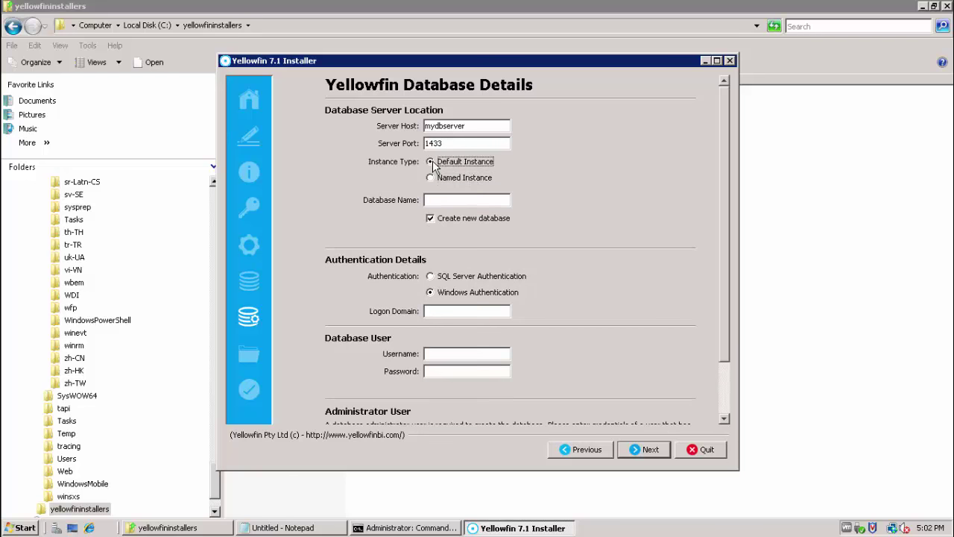
left_click(431, 219)
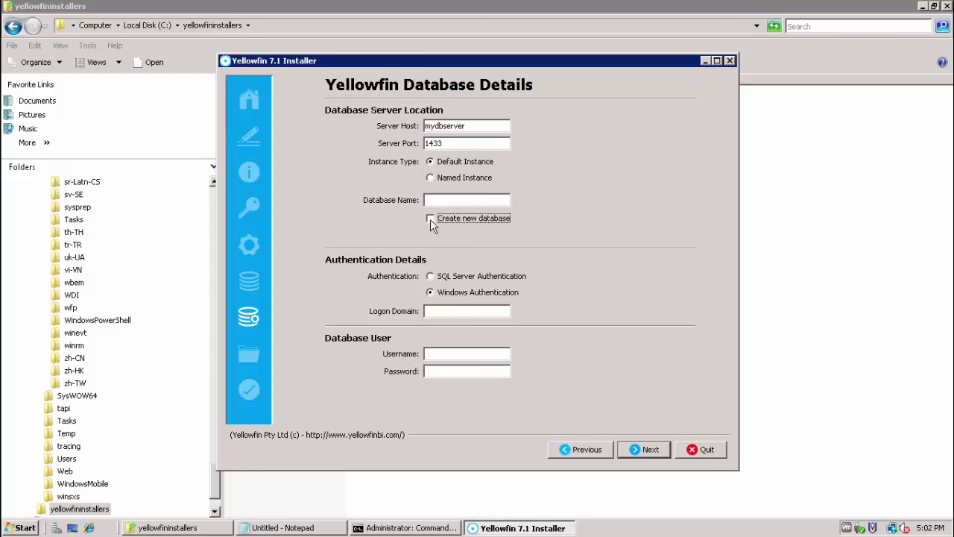
left_click(430, 218)
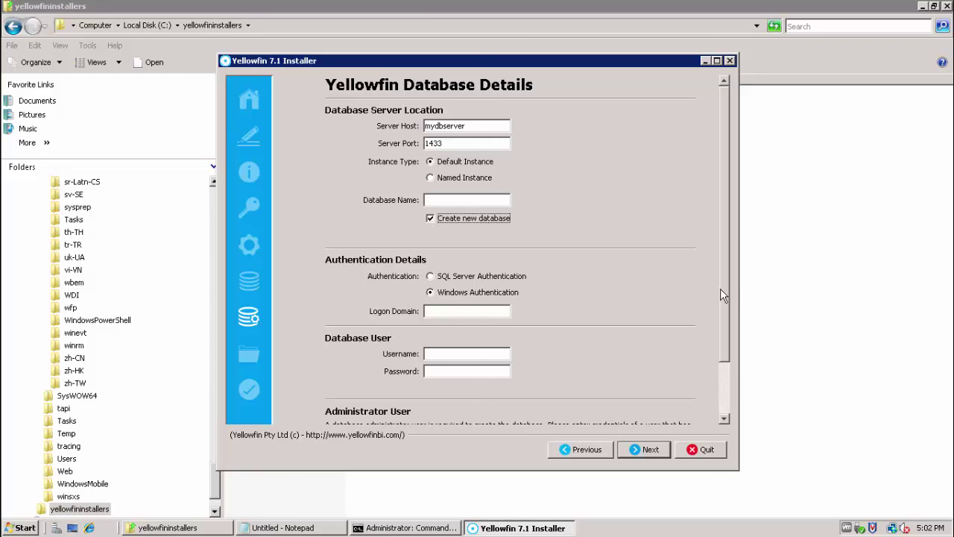
left_click_drag(723, 287, 723, 313)
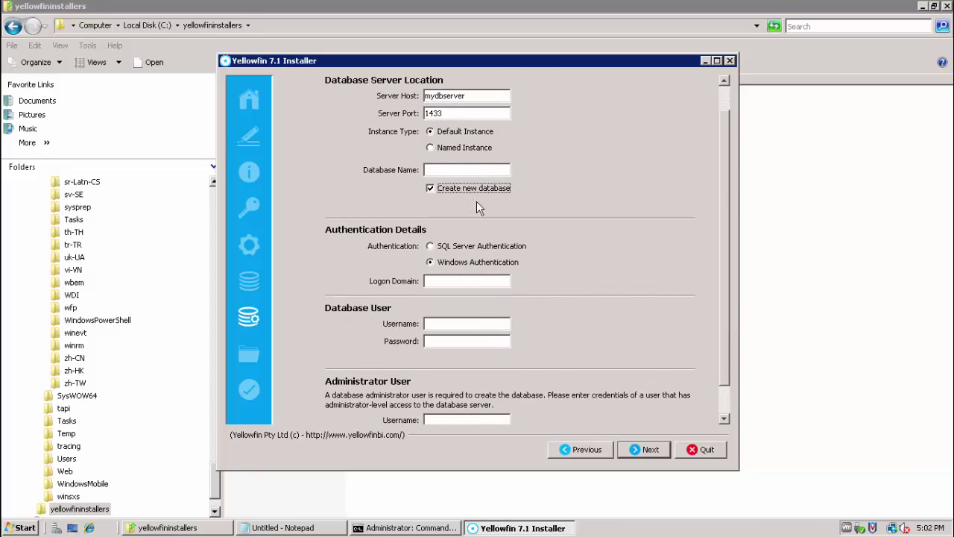
left_click(432, 187)
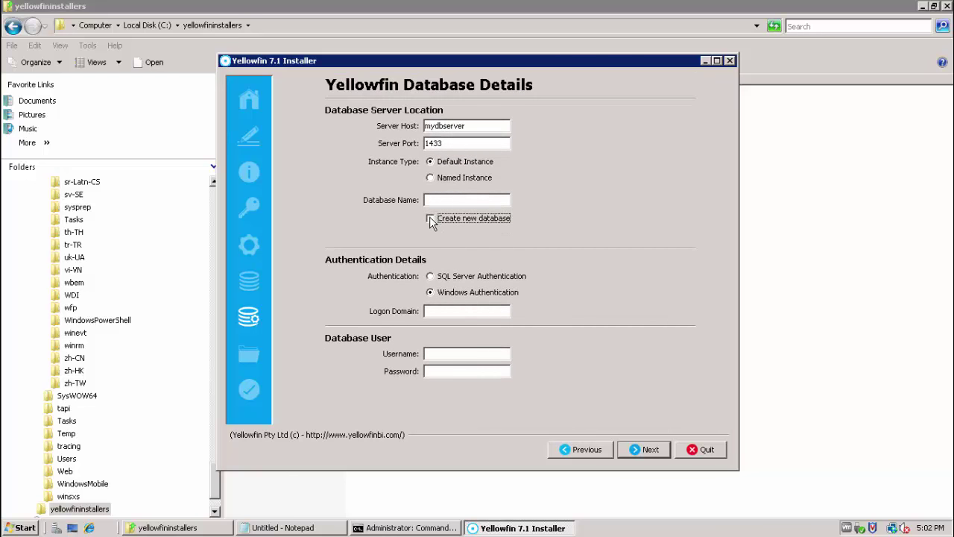
left_click(431, 219)
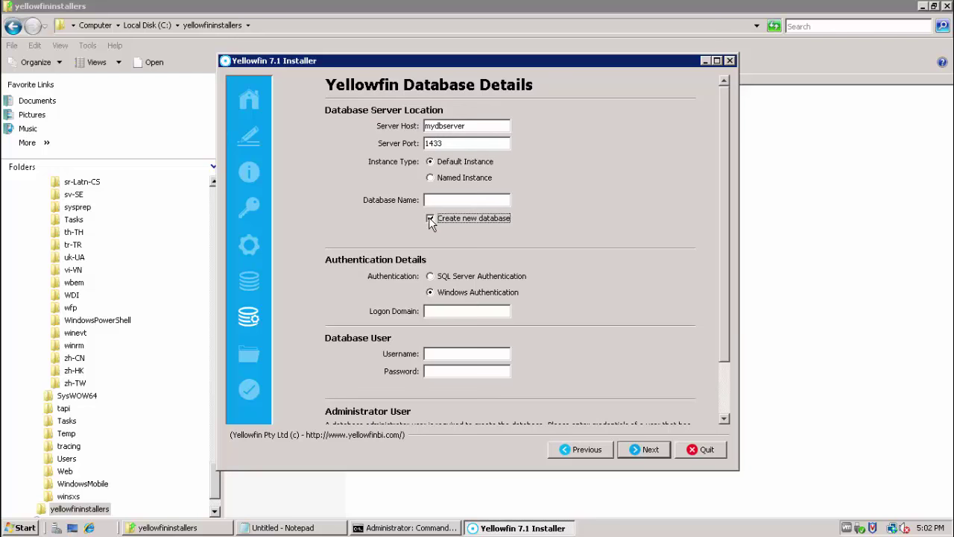
left_click(431, 218)
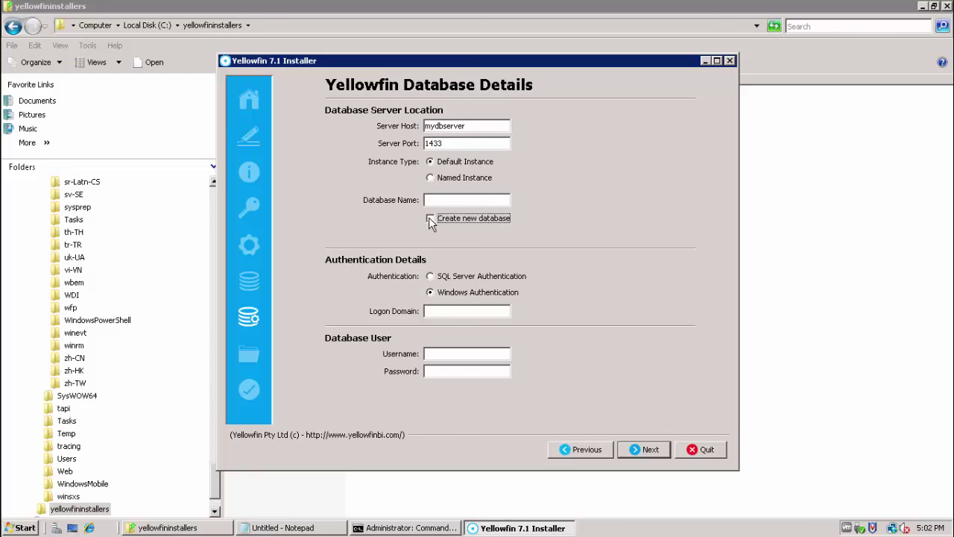
left_click(428, 201)
type("YFDB")
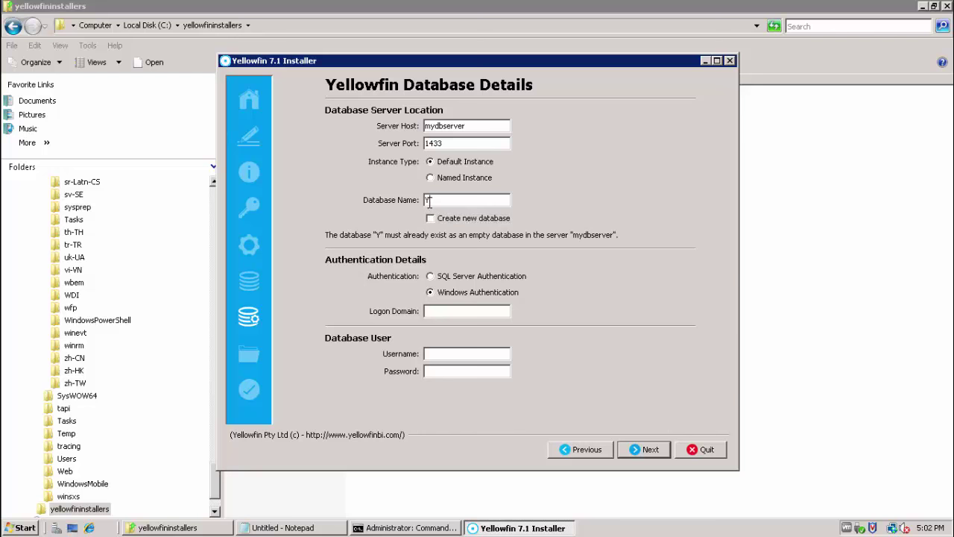
Connect with SQL Server authentication as YFUSER and its password, validating the connection successfully.
left_click(430, 278)
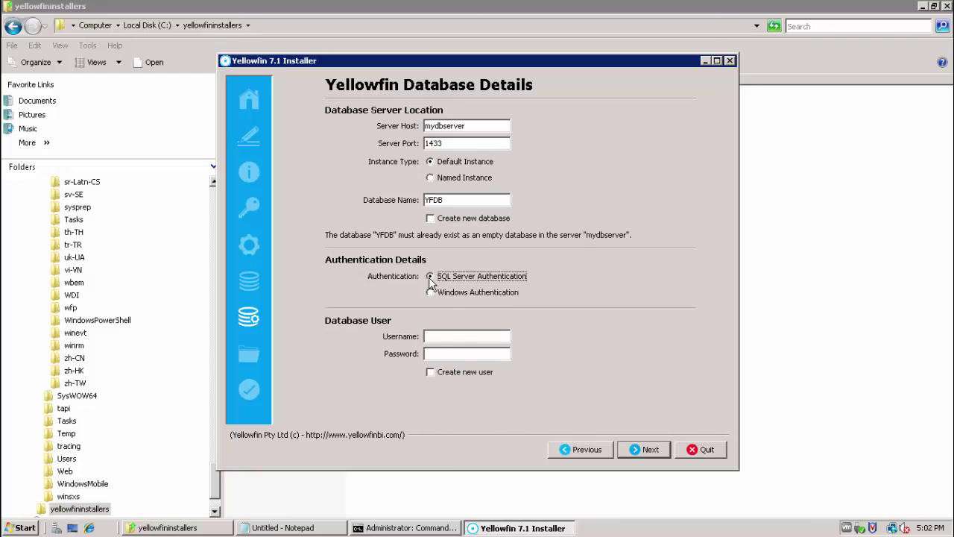
left_click(438, 338)
type("YFUSER")
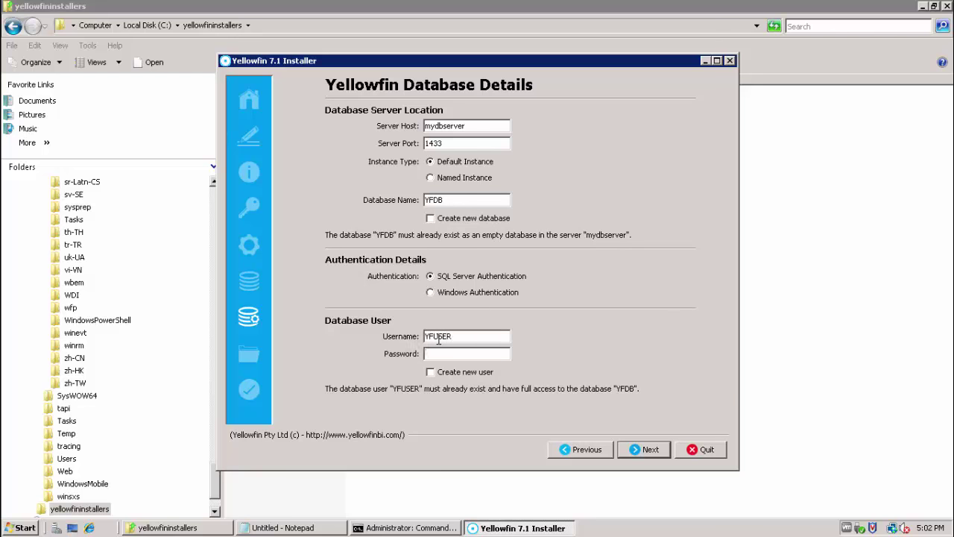
key("Tab")
type("**")
left_click(646, 451)
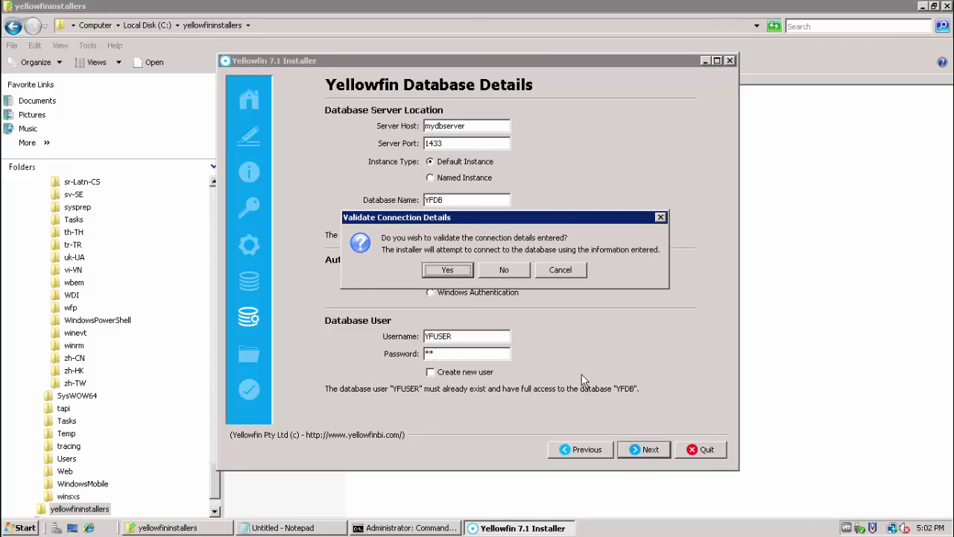
left_click(459, 276)
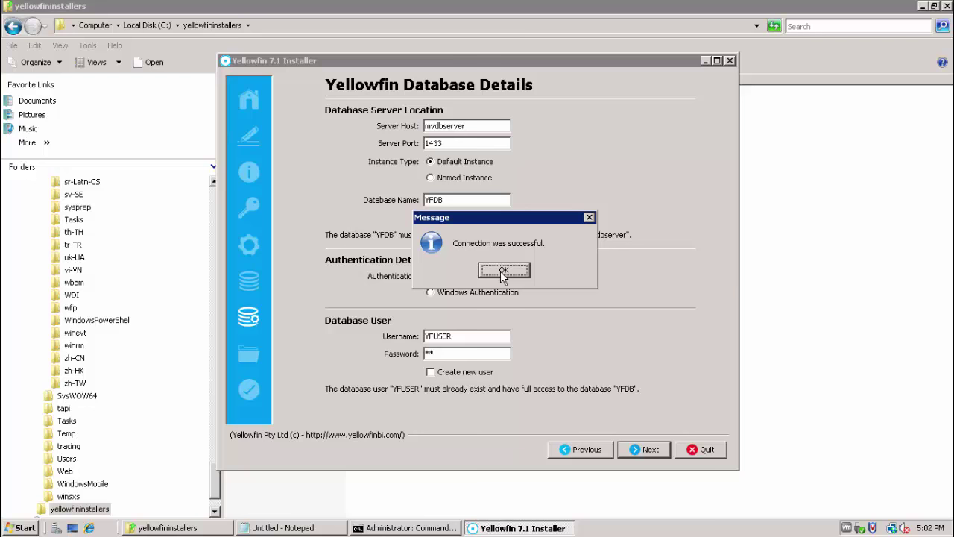
left_click(503, 273)
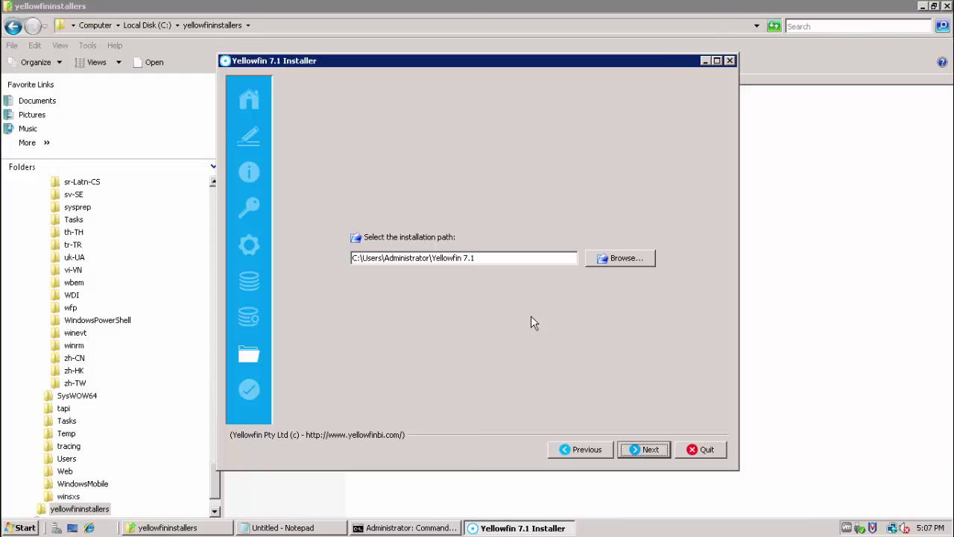
Edit the installation path to C:\Users\Administrator\Yellowfin71 and accept it.
left_click(486, 258)
key("Left")
key("BackSpace")
key("Left")
key("BackSpace")
left_click(640, 449)
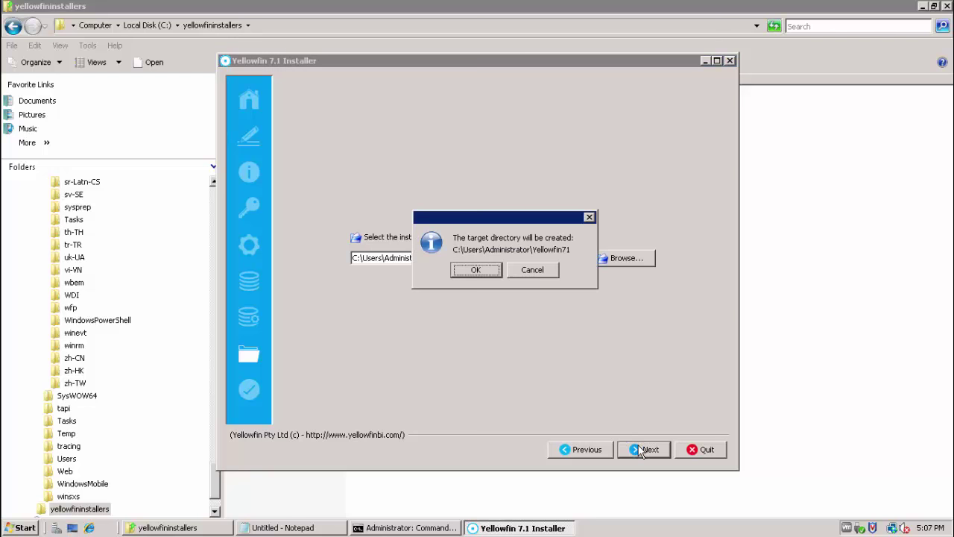
Confirm creating the target folder, keep the default program group, and close the finished installer.
left_click(477, 270)
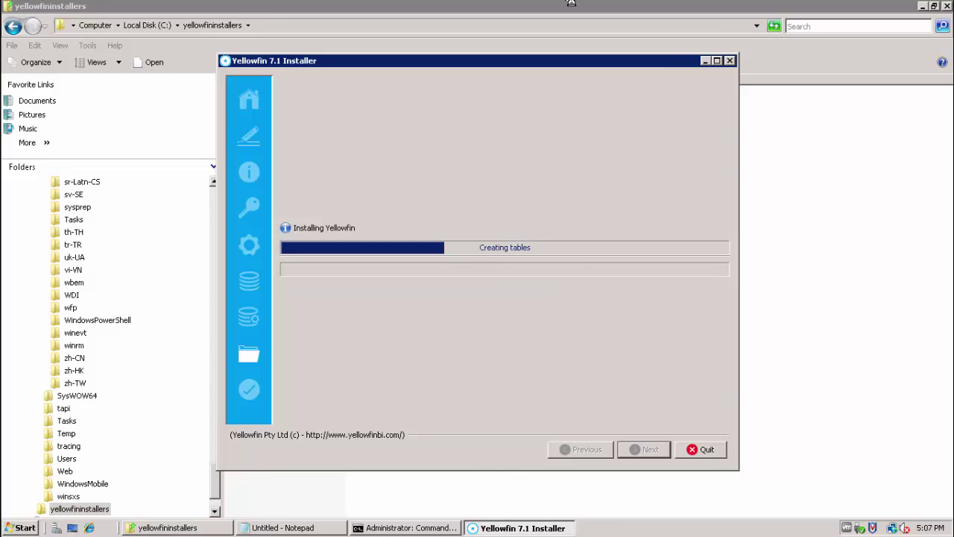
mouse_move(610, 9)
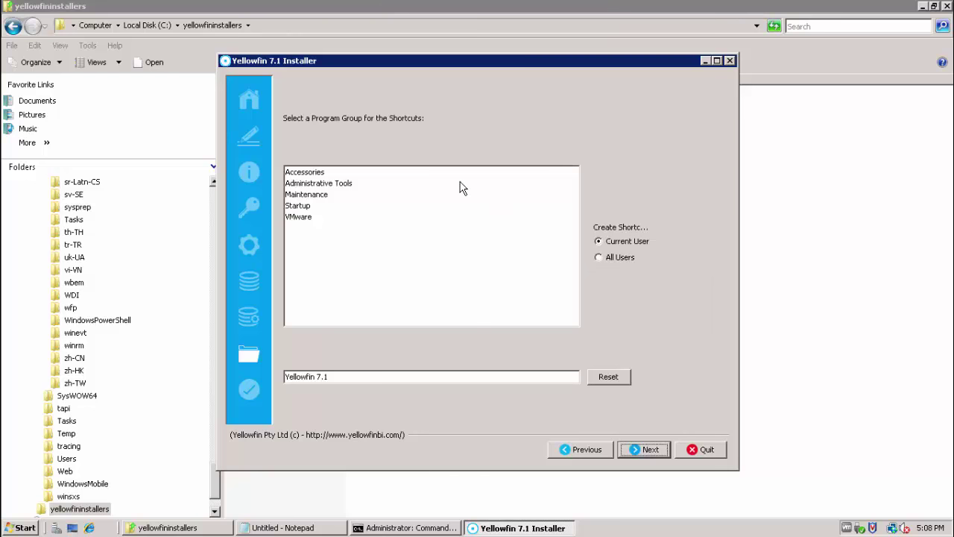
left_click(638, 452)
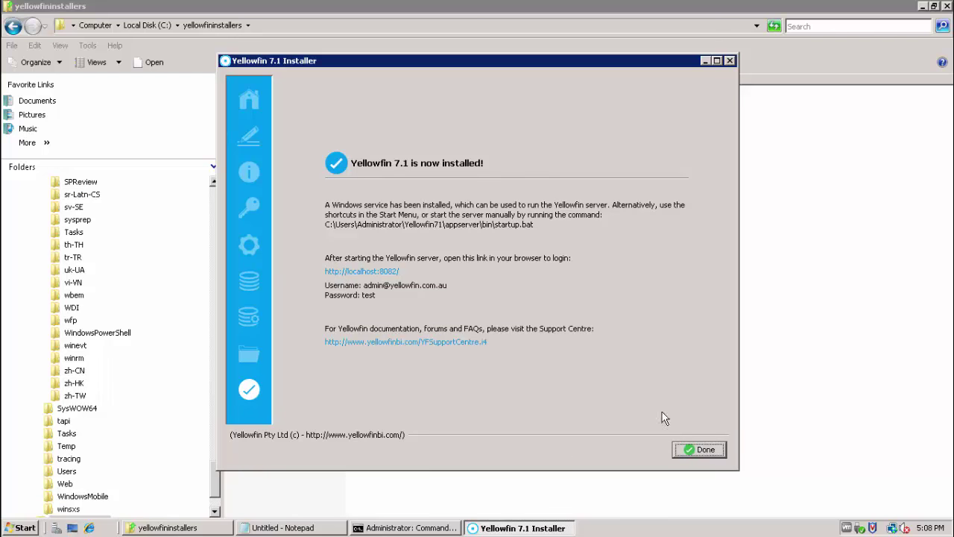
left_click(690, 450)
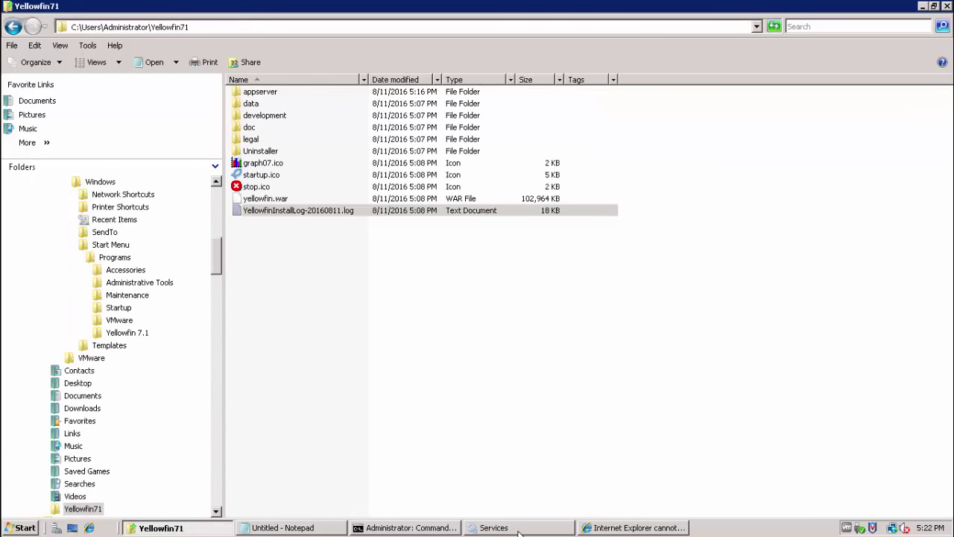
Start the Yellowfin service from the Services list so it shows Started.
left_click(519, 531)
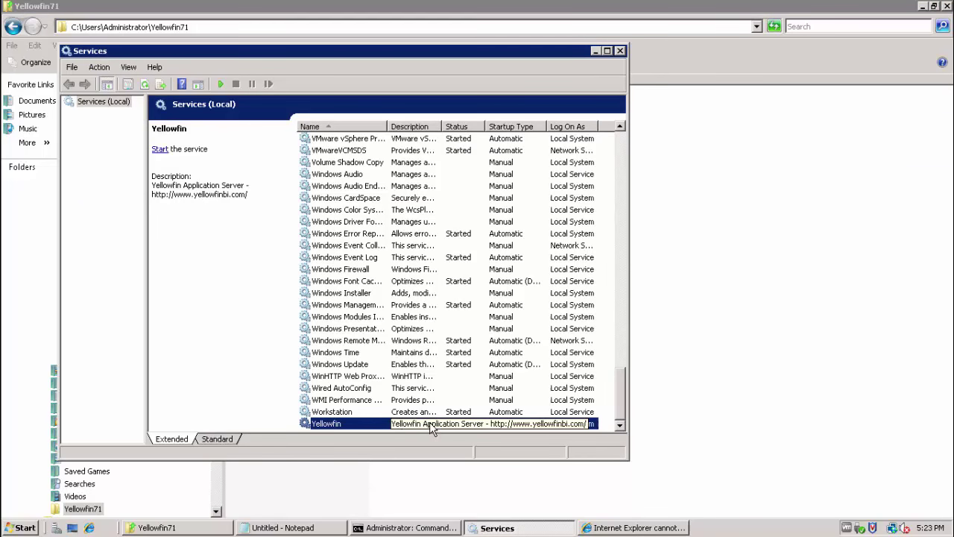
right_click(396, 428)
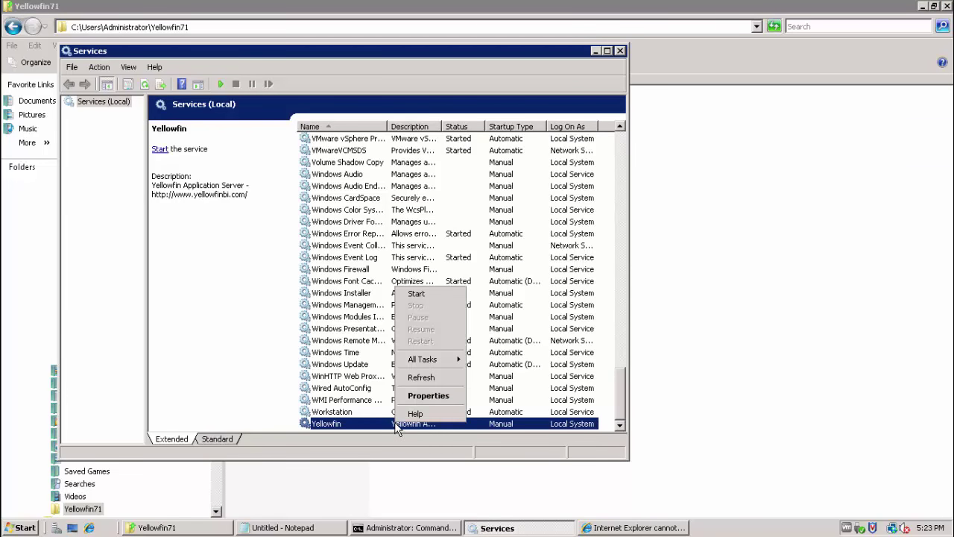
left_click(415, 292)
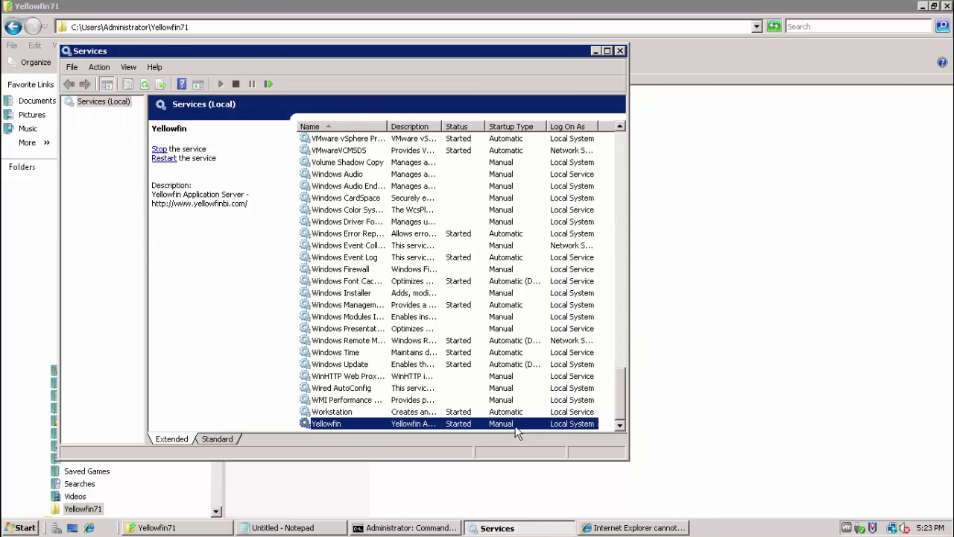
left_click(610, 529)
left_click(284, 85)
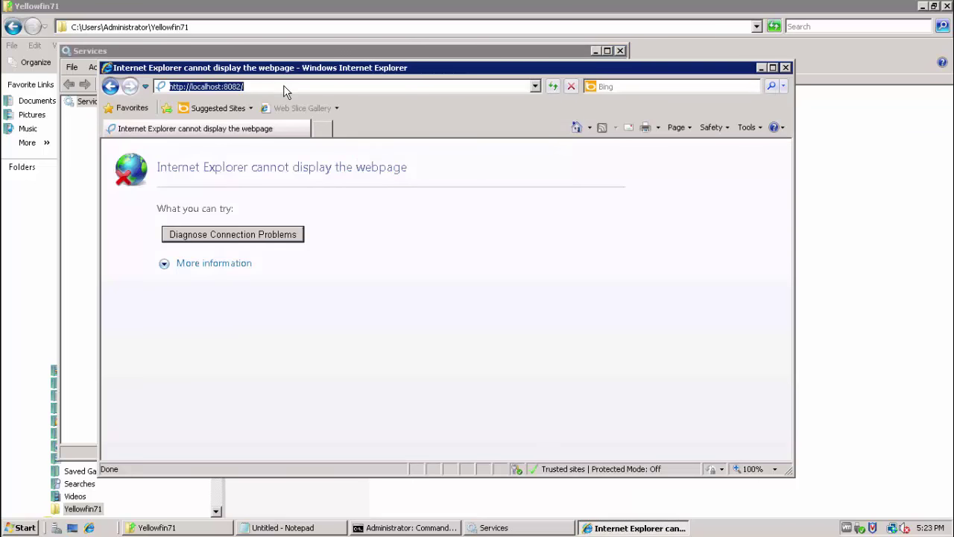
left_click(283, 84)
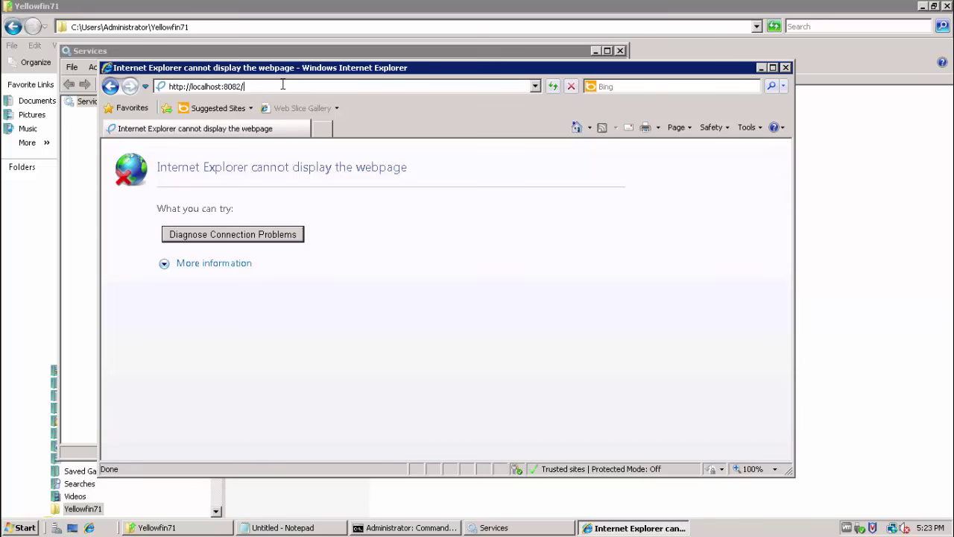
double_click(232, 87)
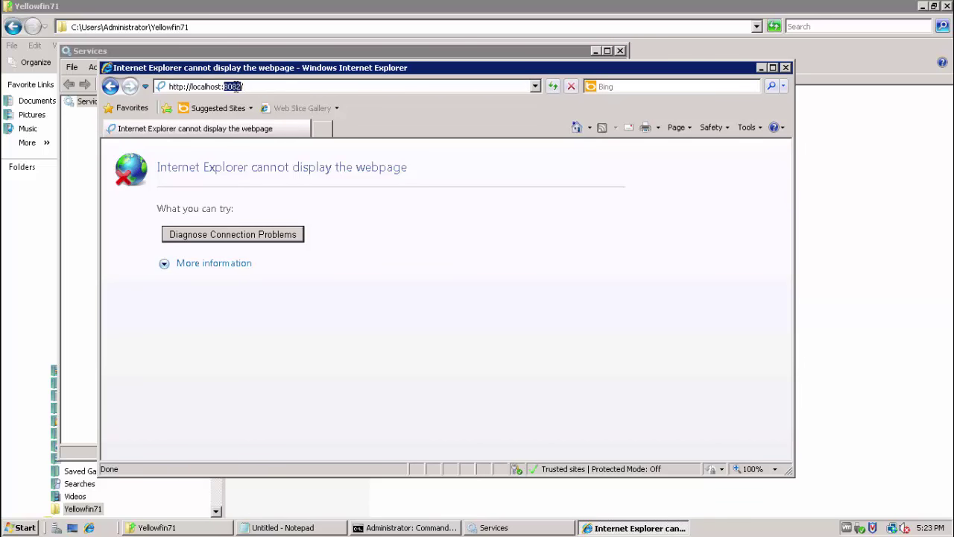
double_click(208, 87)
left_click(265, 88)
key("Return")
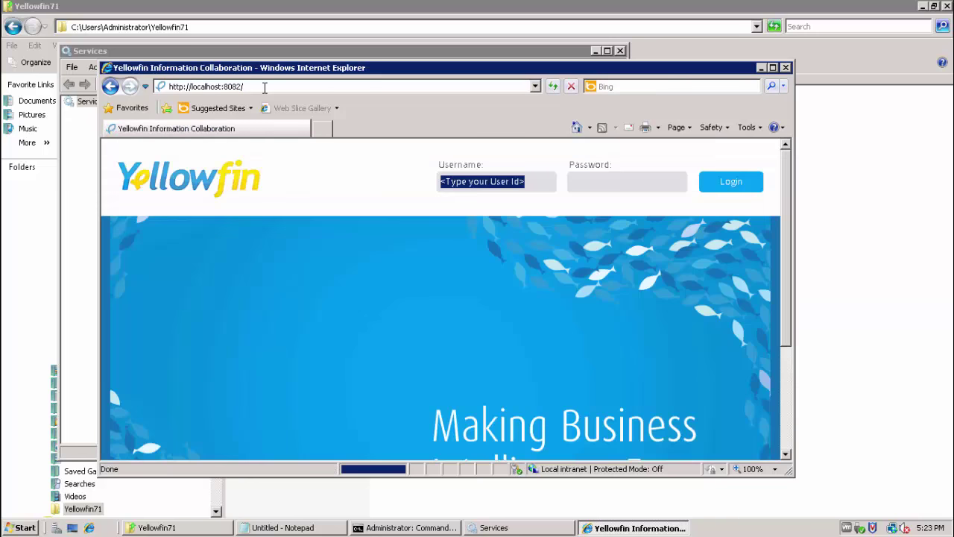
left_click(774, 68)
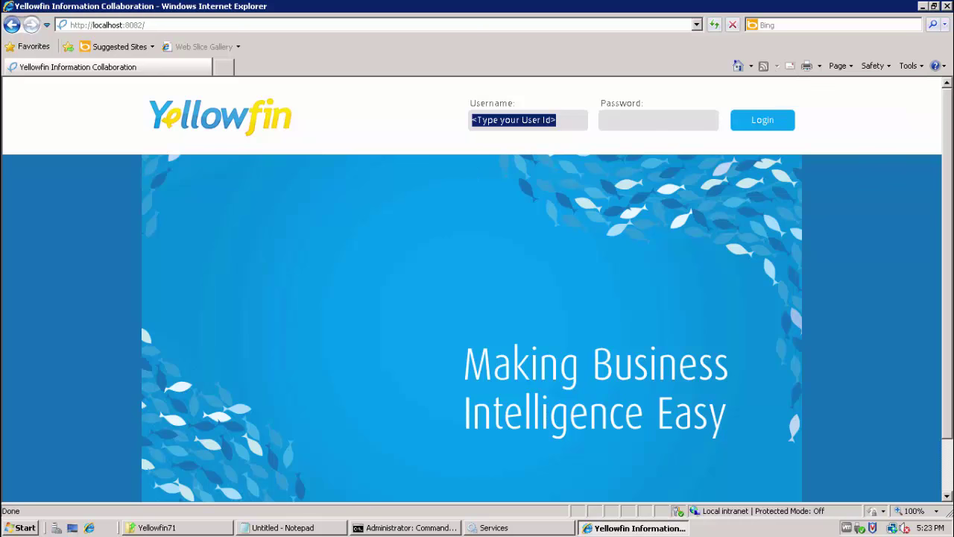
Enter the admin password on the Yellowfin login page.
left_click(952, 218)
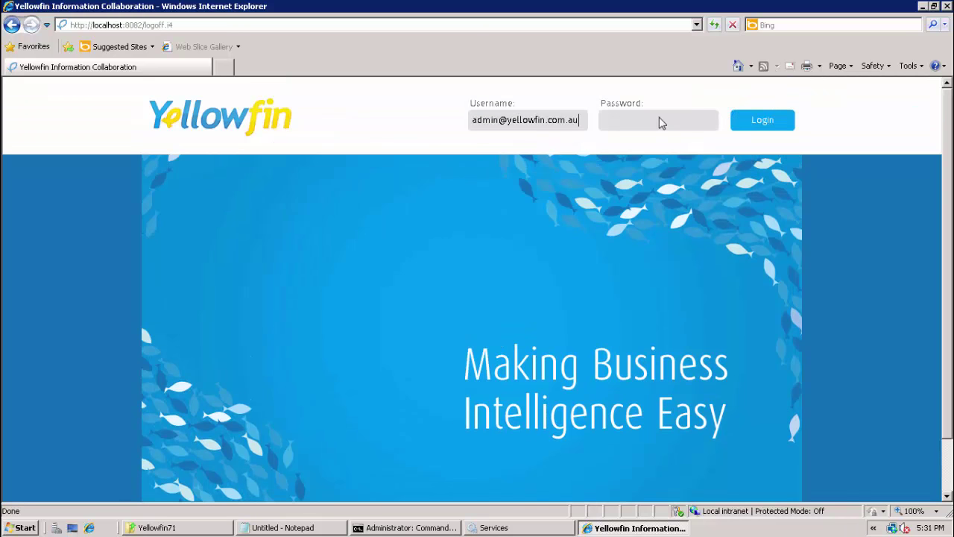
left_click(659, 117)
type("test")
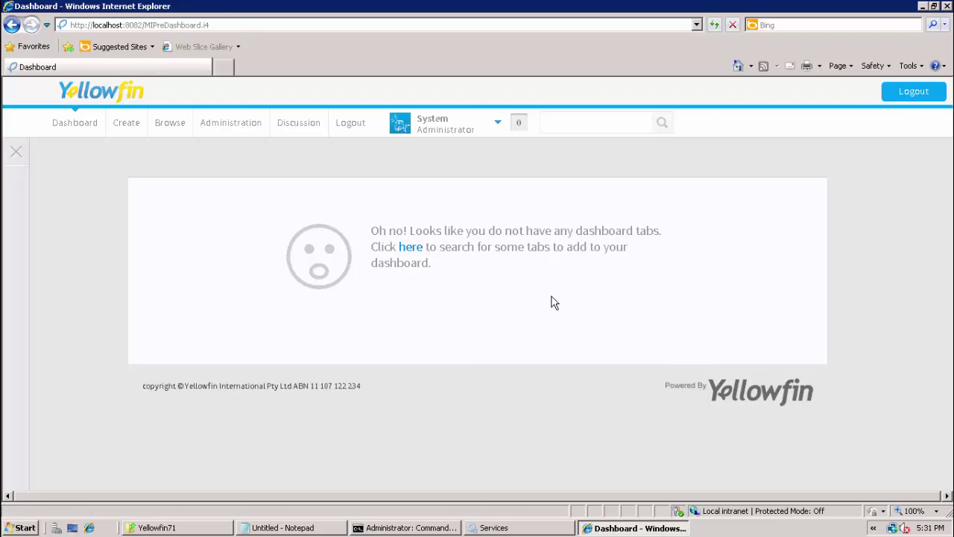
Log out of Yellowfin and open YellowfinInstallLog-20160811.log in Notepad, scrolling to its end.
left_click(914, 92)
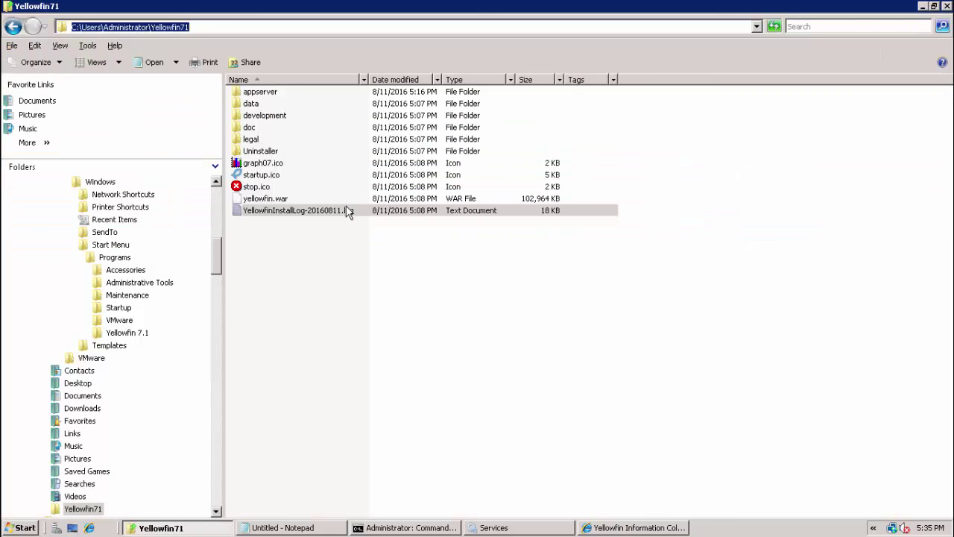
left_click(344, 212)
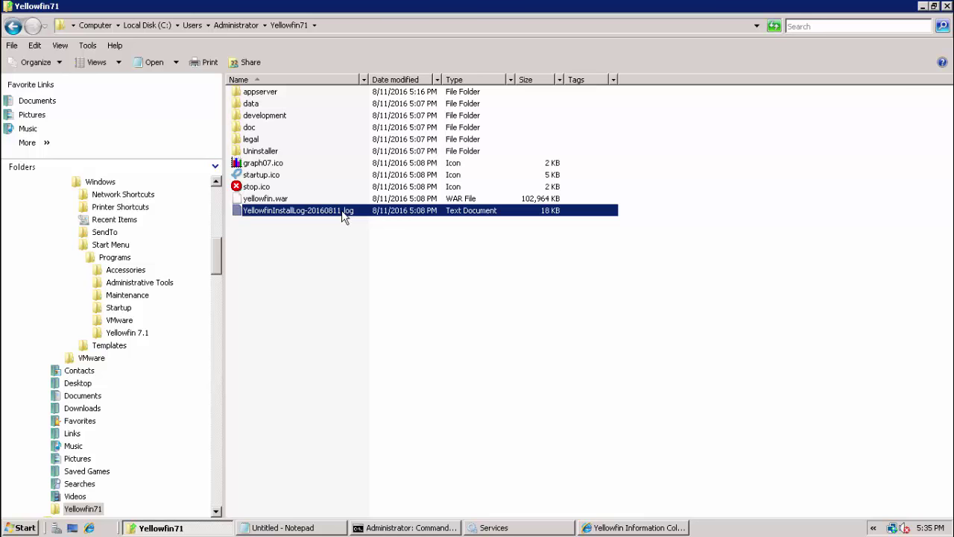
left_click(336, 30)
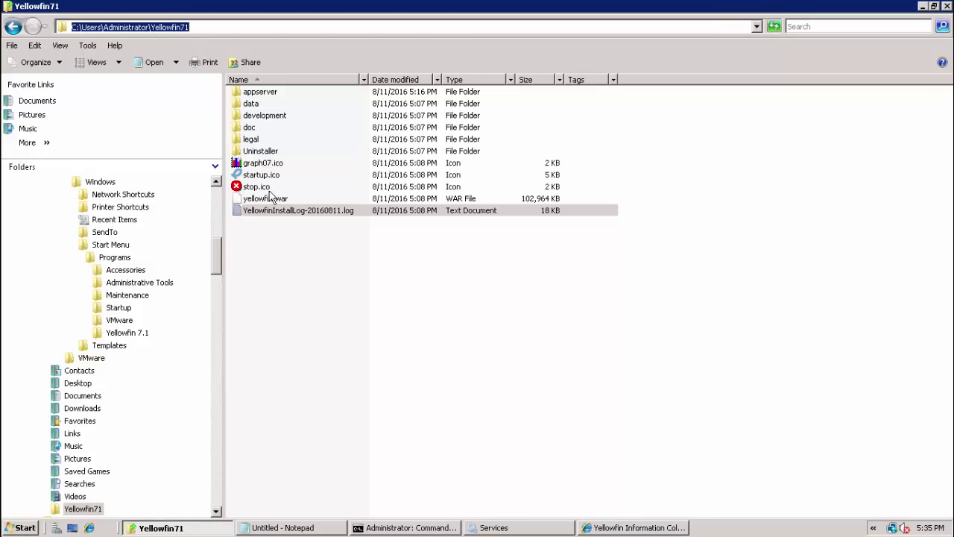
double_click(263, 211)
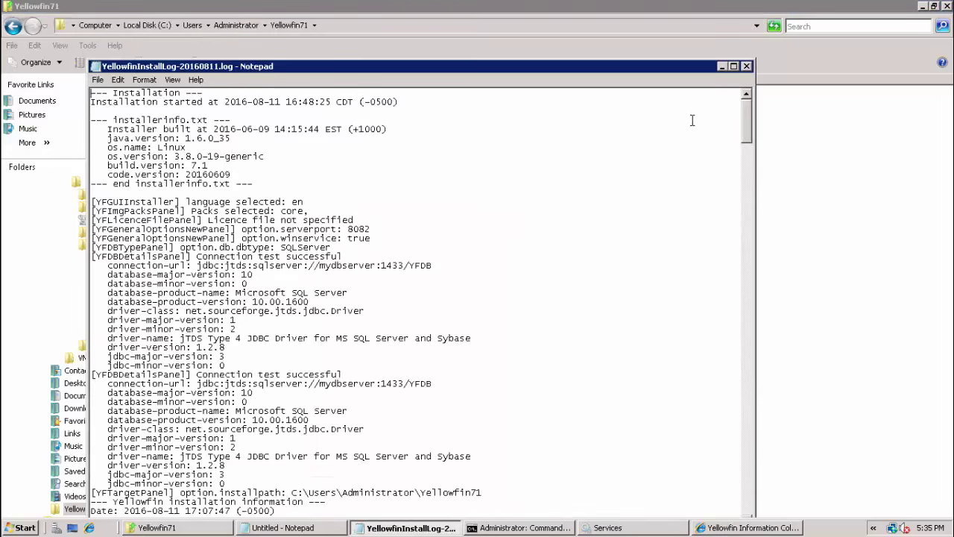
left_click_drag(748, 120, 763, 505)
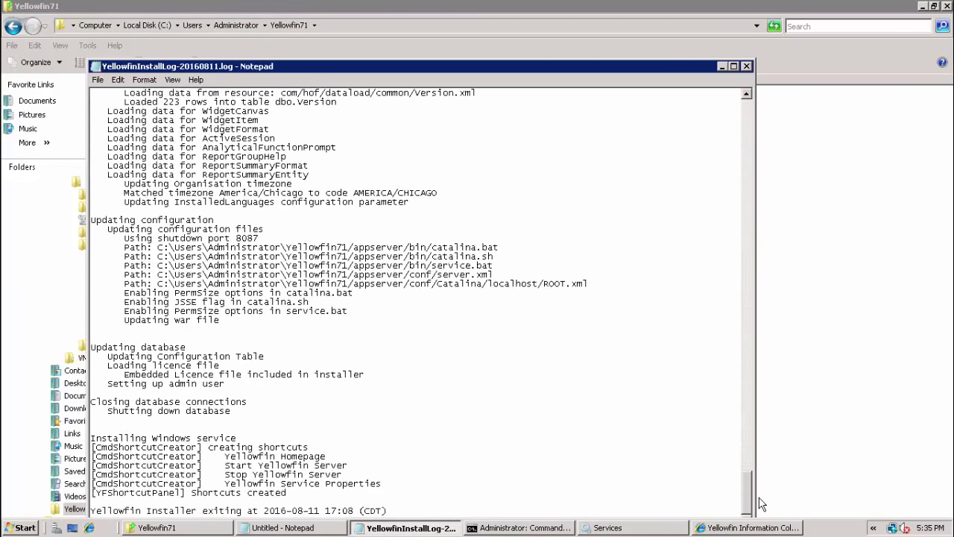